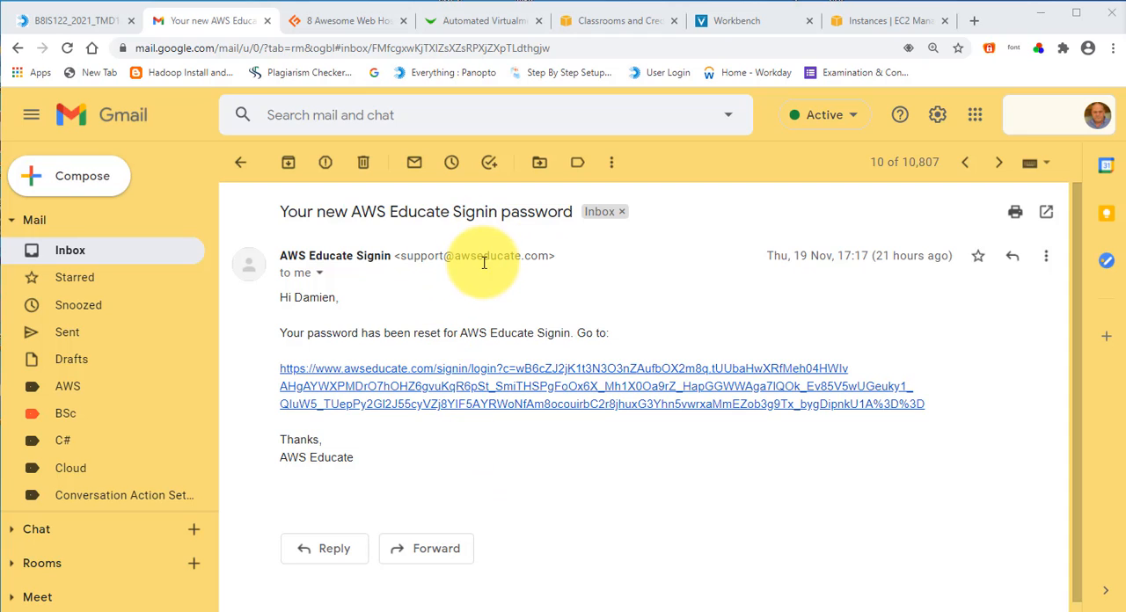
Step: View the AWS Educate sign-in page linked in the password-reset email and close it
{"action": "left_click", "coordinate": [448, 388]}
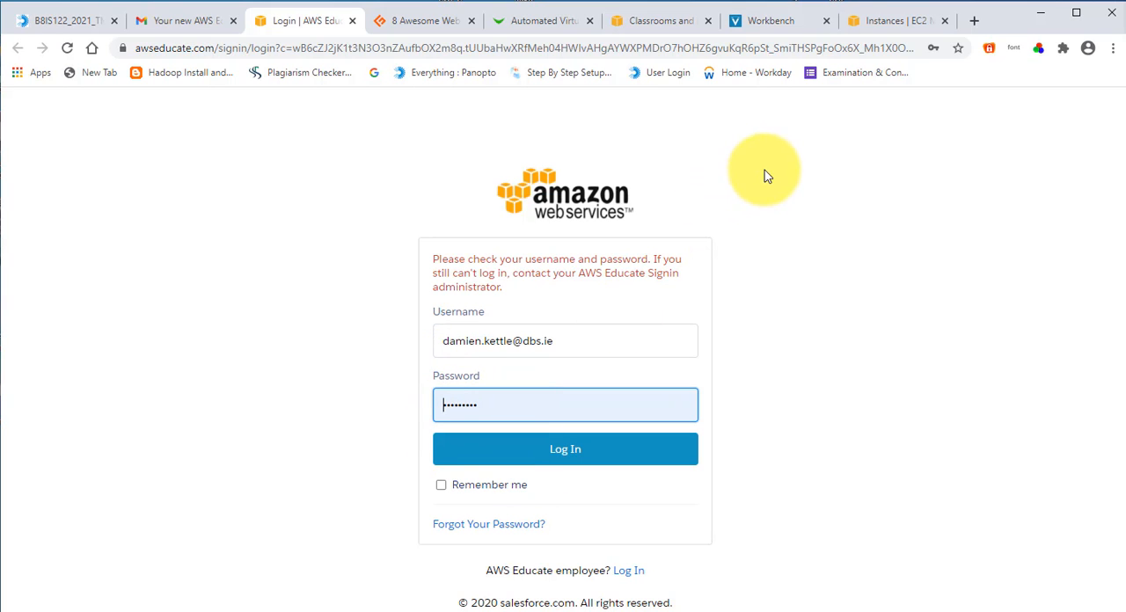
{"action": "left_click", "coordinate": [352, 21]}
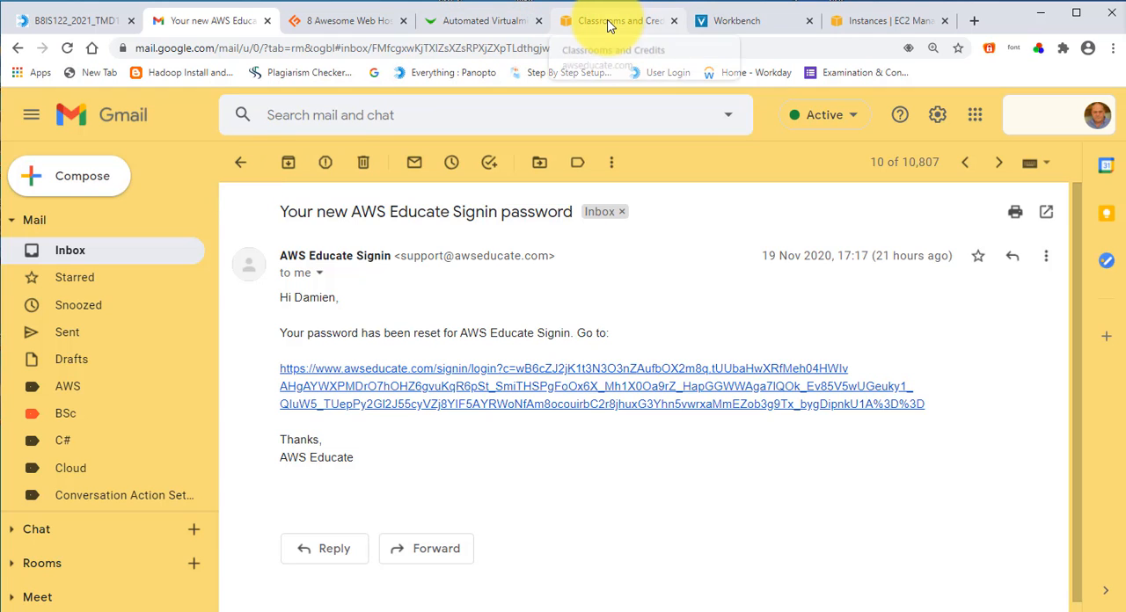
Step: Go through the AWS Educate account page and the Vocareum Workbench to the EC2 Instances page of the AWS console
{"action": "left_click", "coordinate": [605, 23]}
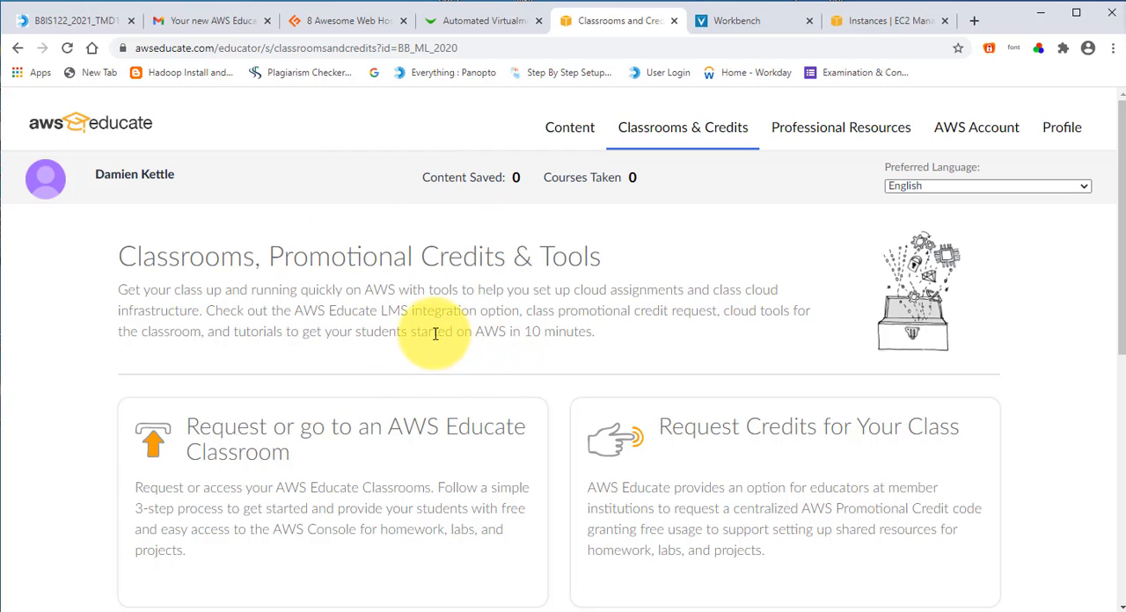
{"action": "left_click", "coordinate": [956, 132]}
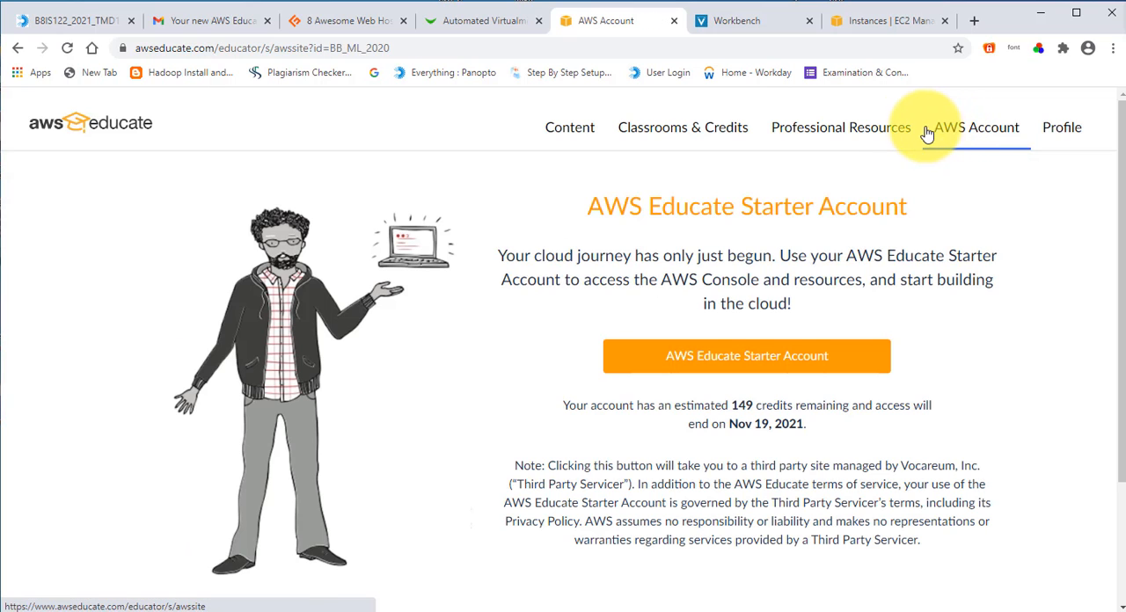
{"action": "left_click", "coordinate": [710, 360]}
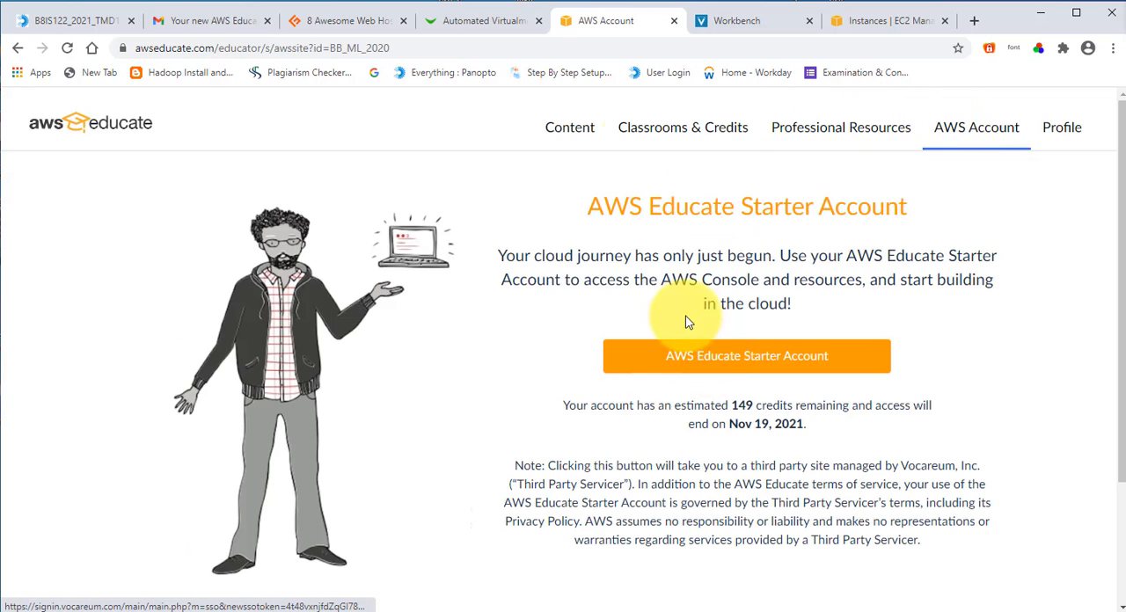
{"action": "left_click", "coordinate": [724, 21]}
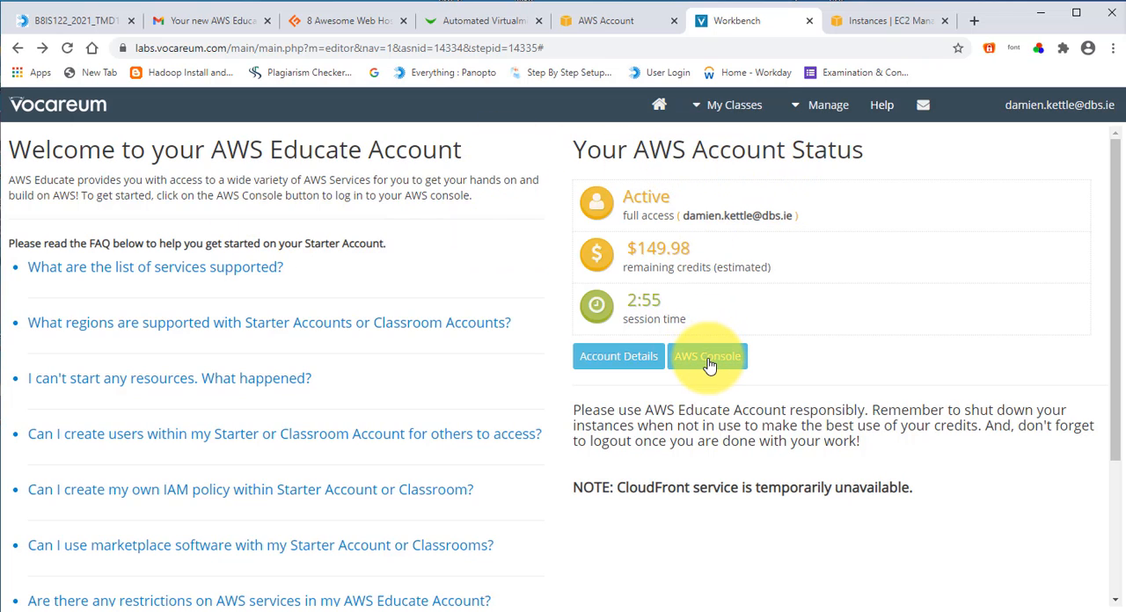
{"action": "left_click", "coordinate": [865, 23]}
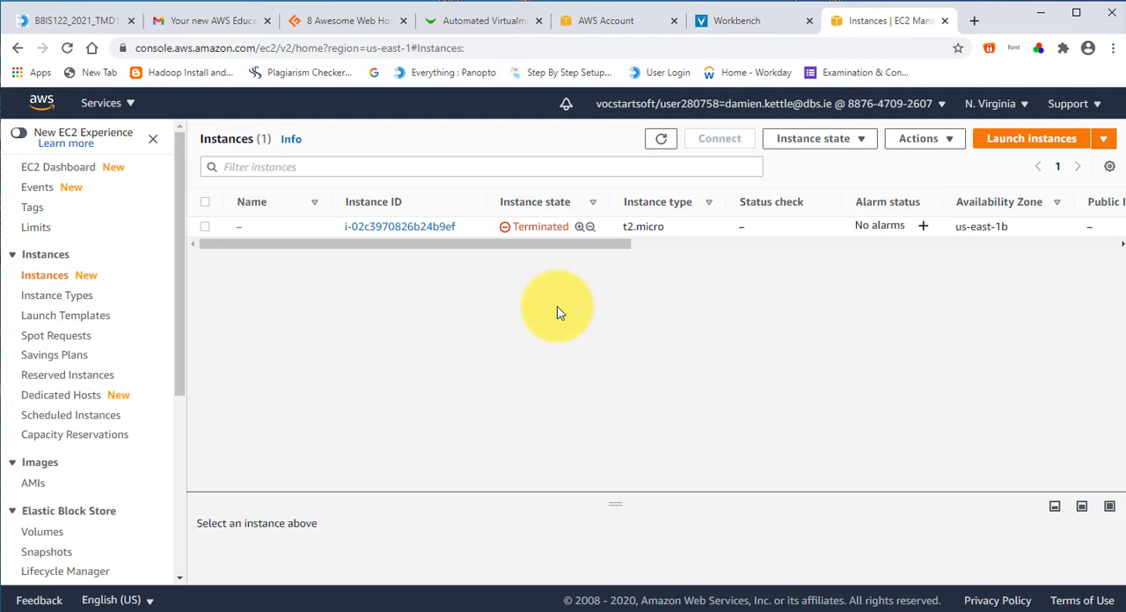
Step: Refresh the EC2 instances list and examine the EC2 dashboard, the list of all services and the Instances section
{"action": "left_click", "coordinate": [661, 138]}
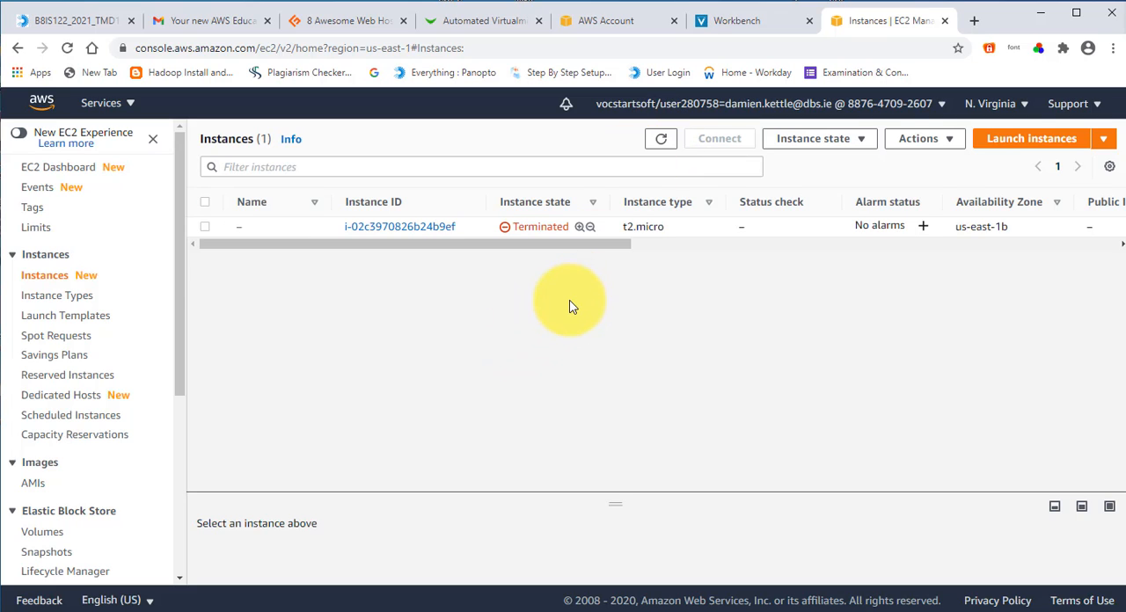
{"action": "left_click", "coordinate": [82, 168]}
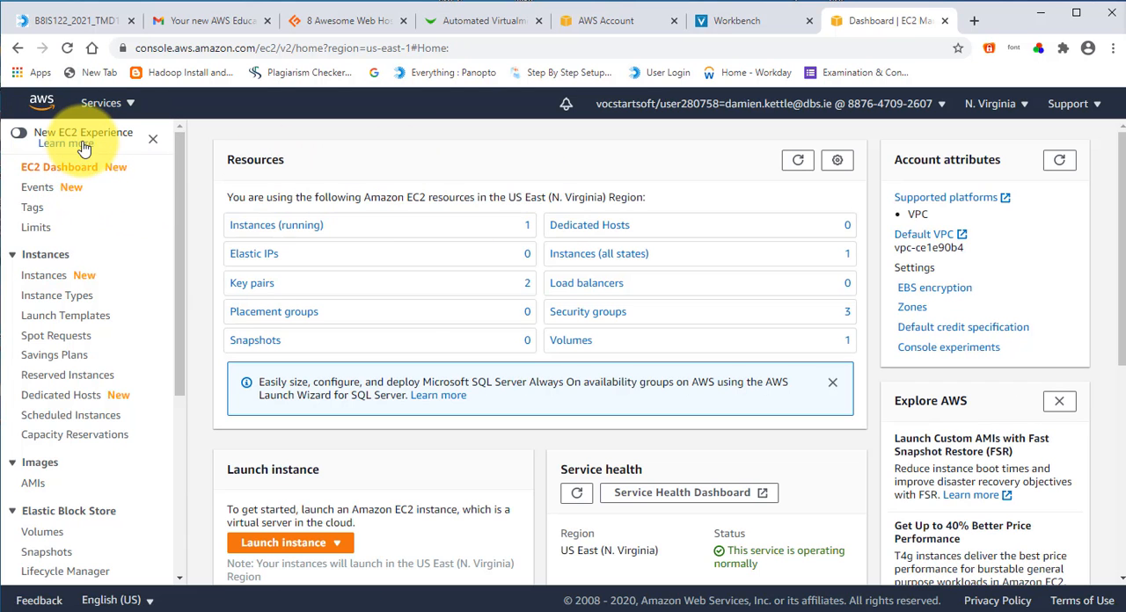
{"action": "left_click", "coordinate": [105, 104]}
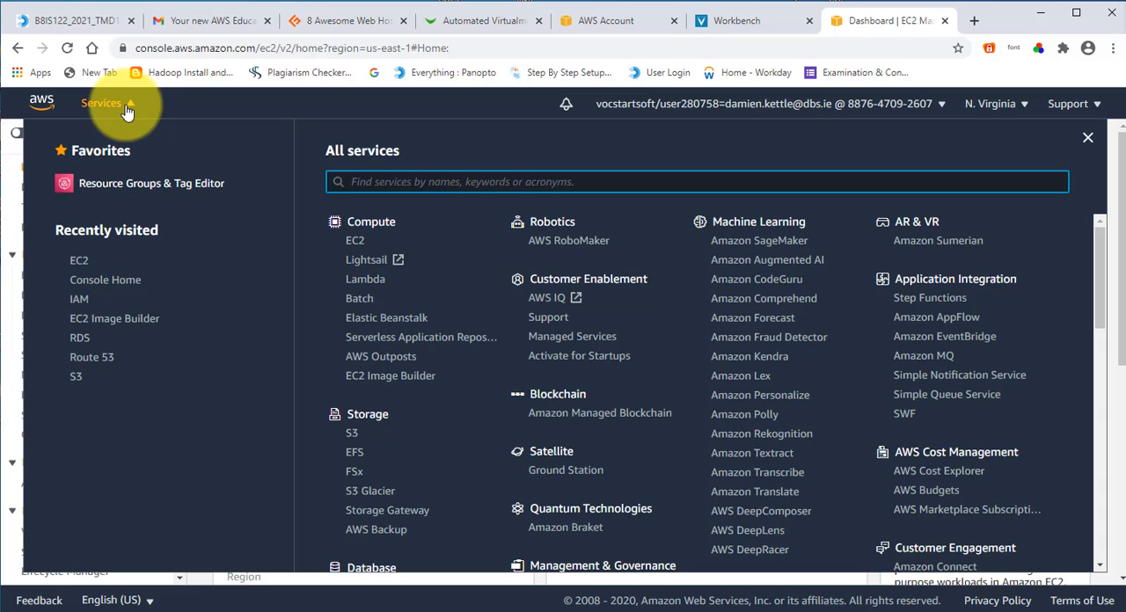
{"action": "left_click", "coordinate": [126, 104]}
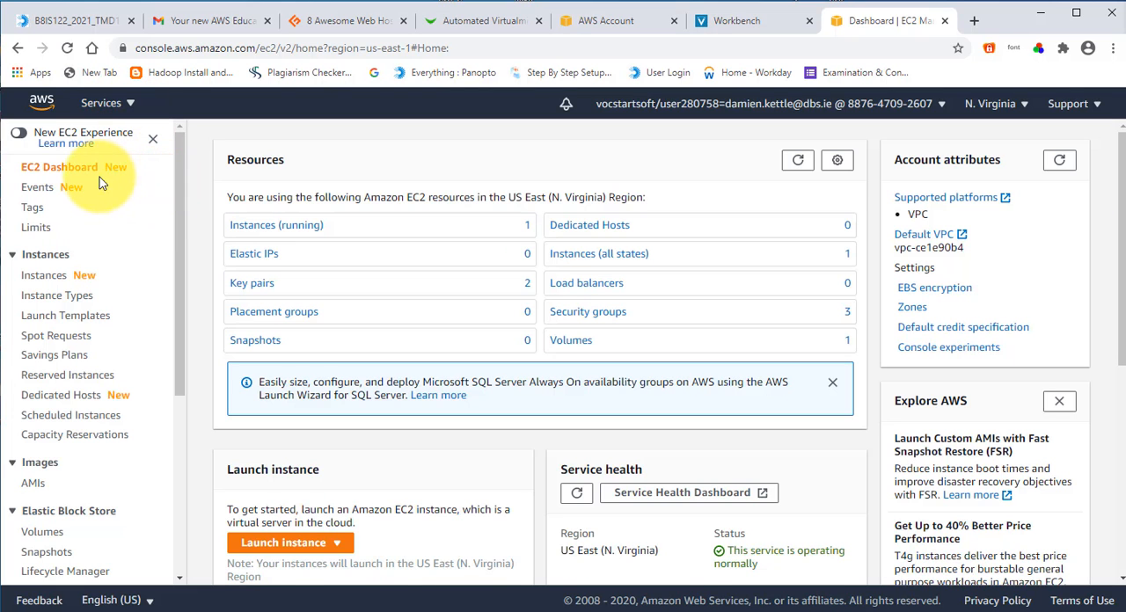
{"action": "left_click", "coordinate": [46, 254]}
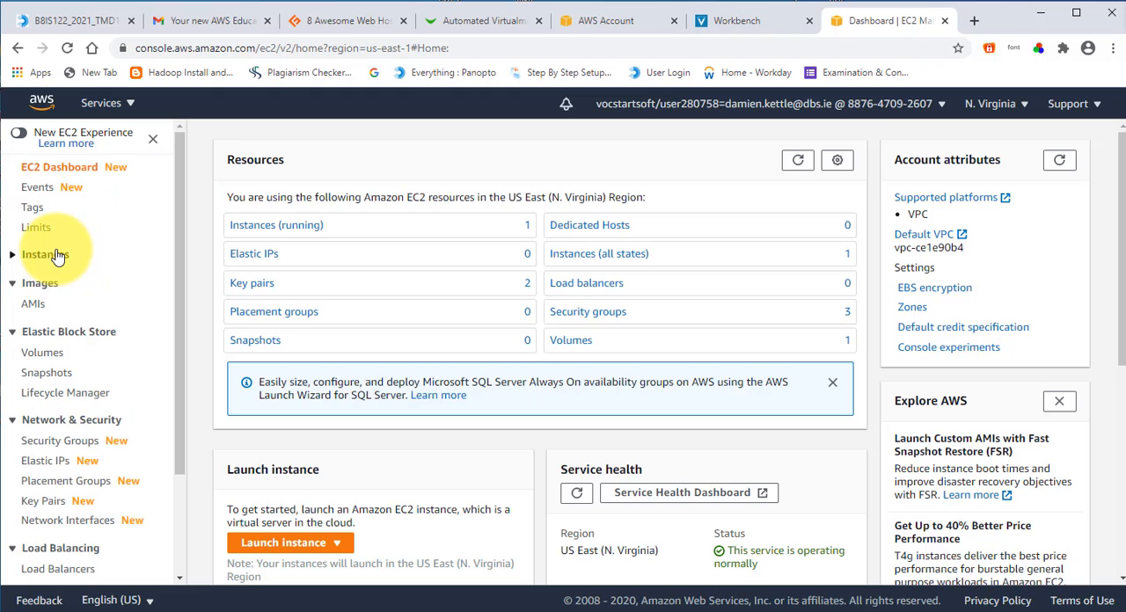
{"action": "left_click", "coordinate": [55, 255]}
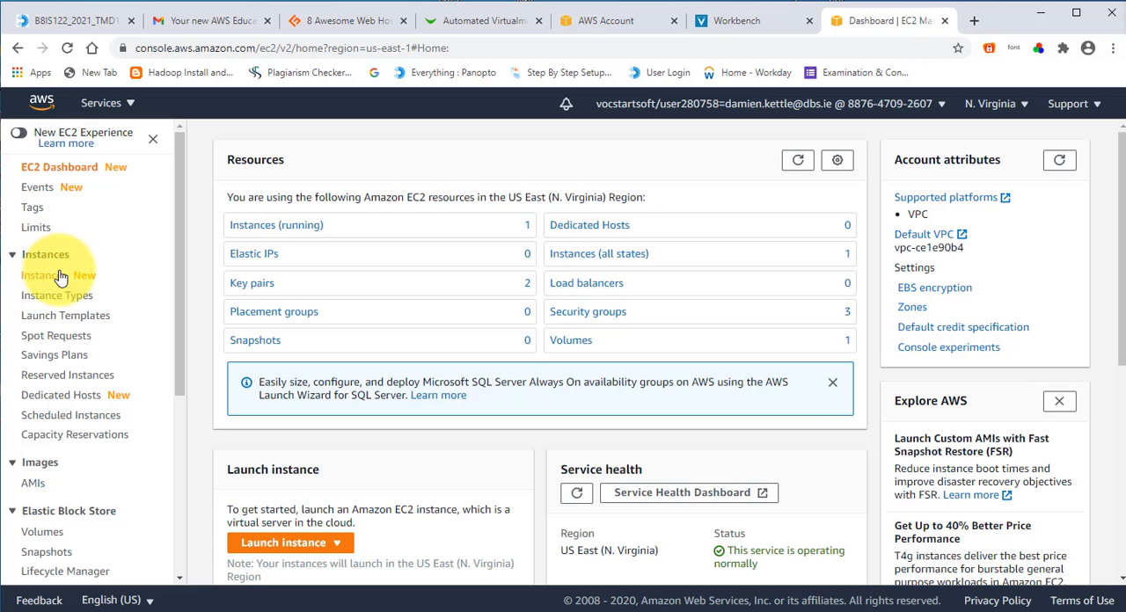
{"action": "left_click", "coordinate": [60, 278]}
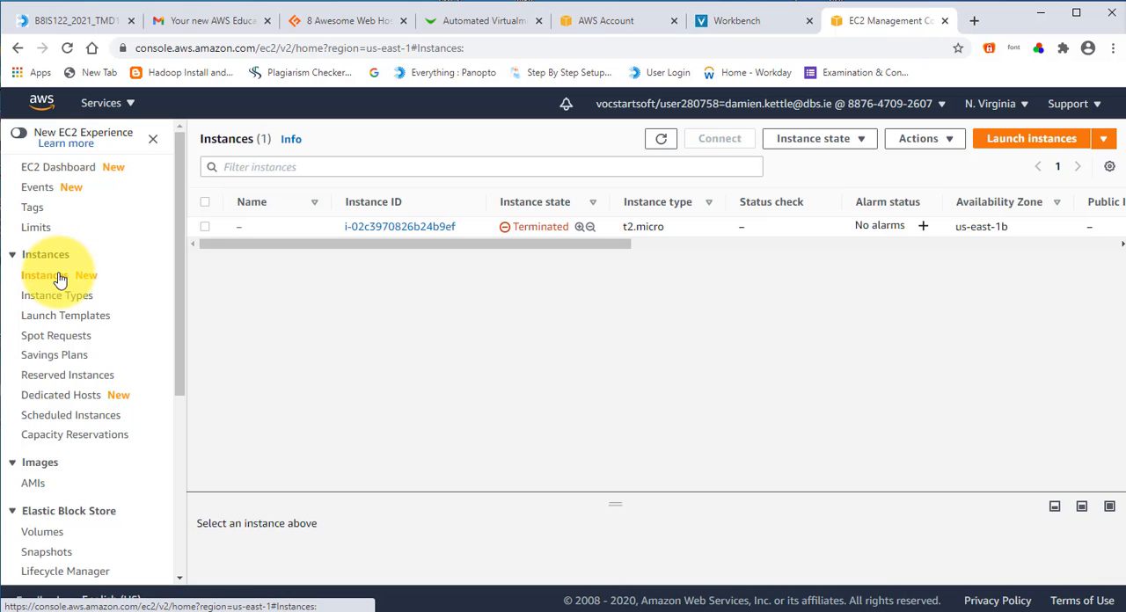
Step: Start the launch instance wizard from the EC2 Dashboard
{"action": "left_click", "coordinate": [59, 169]}
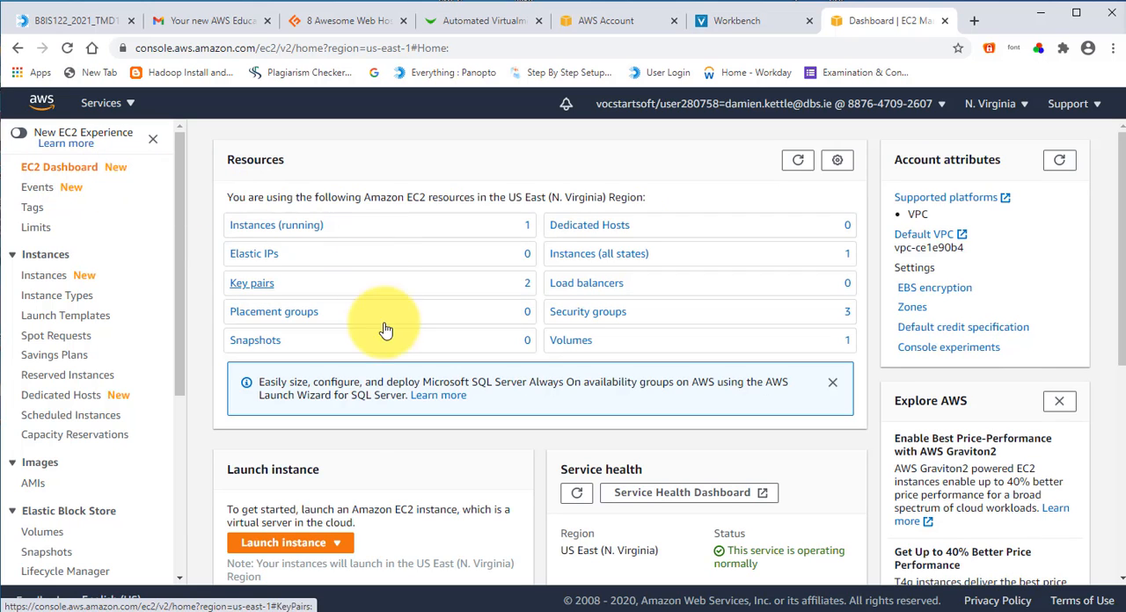
{"action": "left_click", "coordinate": [287, 545]}
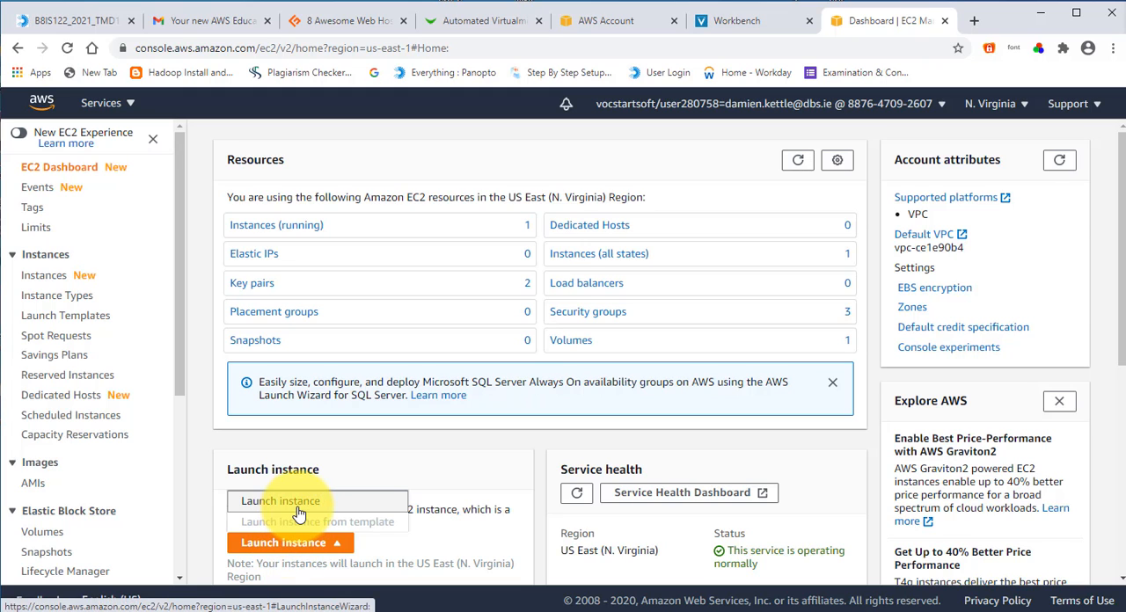
{"action": "left_click", "coordinate": [299, 514]}
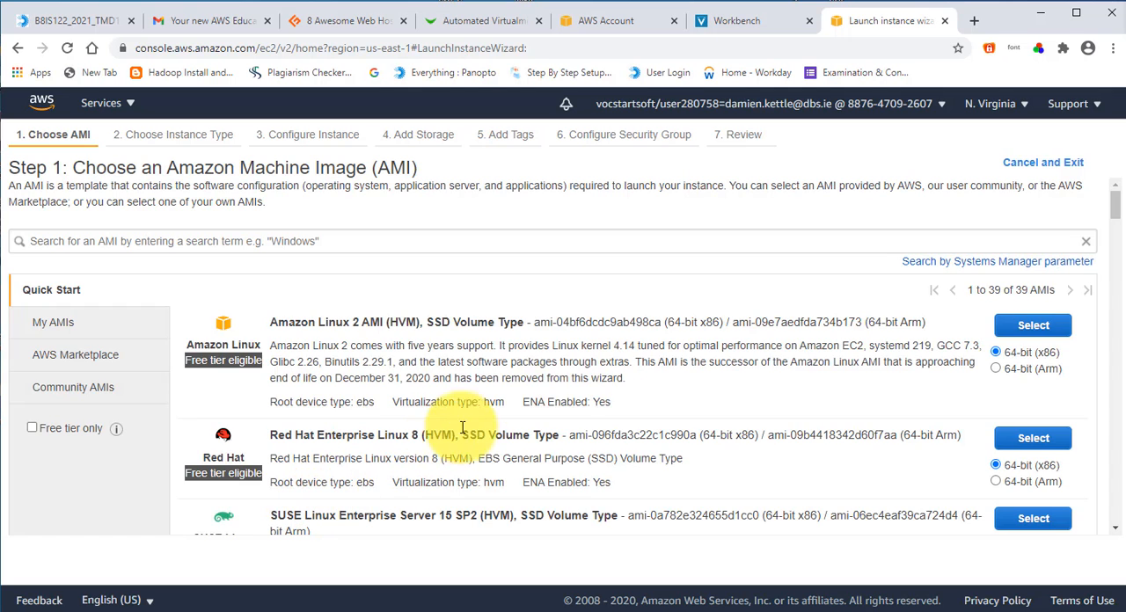
Step: Review the available machine images and select Ubuntu Server 20.04 LTS (HVM), SSD Volume Type, 64-bit (x86)
{"action": "scroll", "coordinate": [540, 380], "scroll_direction": "down", "scroll_amount": 3}
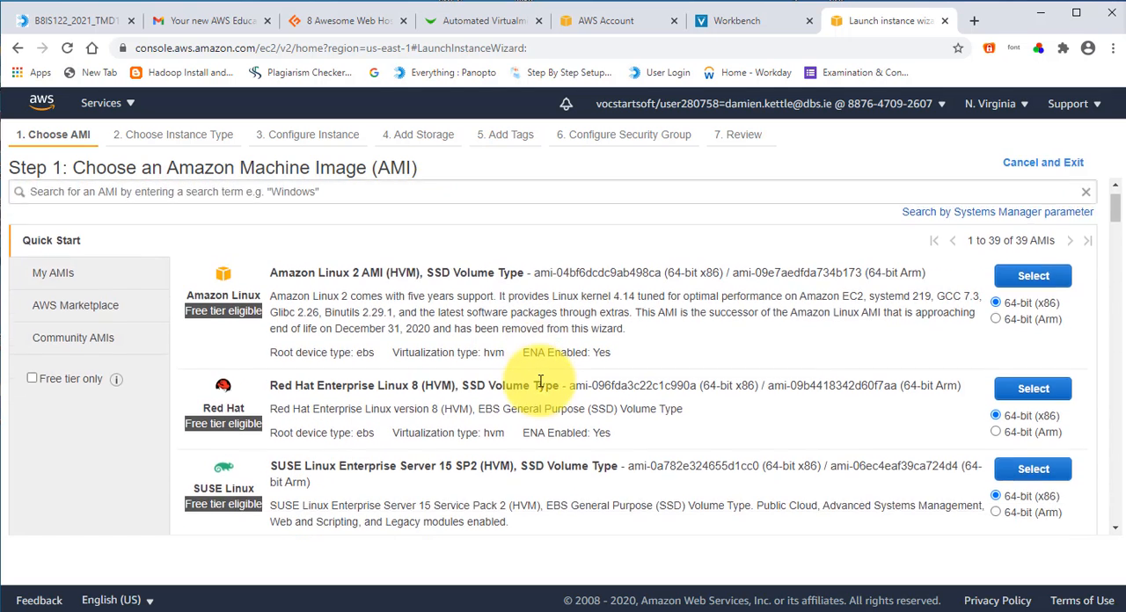
{"action": "scroll", "coordinate": [540, 381], "scroll_direction": "down", "scroll_amount": 2}
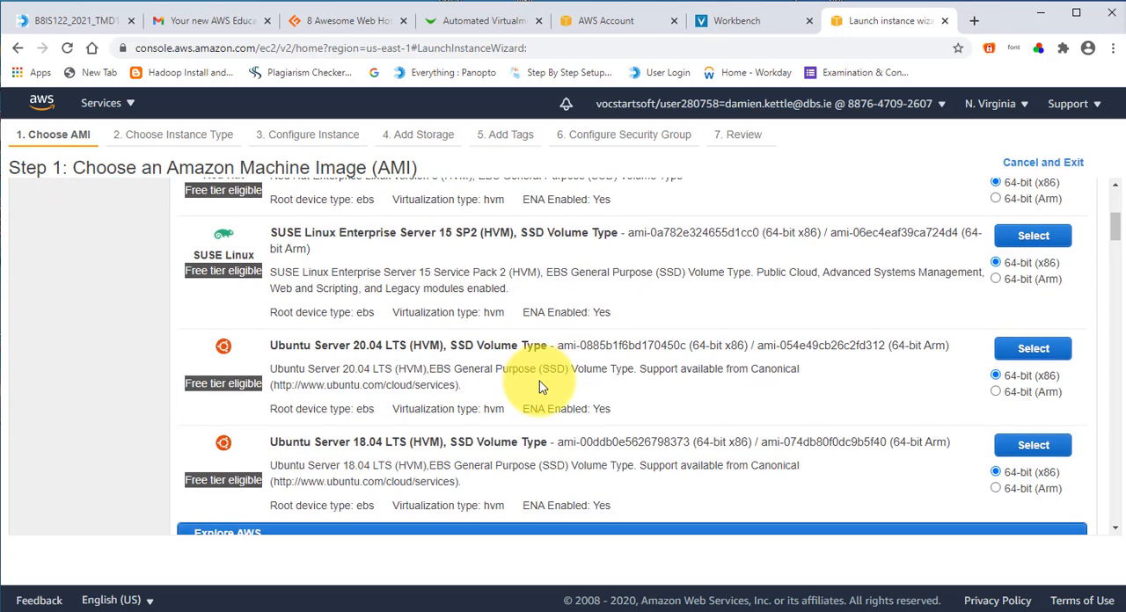
{"action": "scroll", "coordinate": [528, 388], "scroll_direction": "up", "scroll_amount": 1}
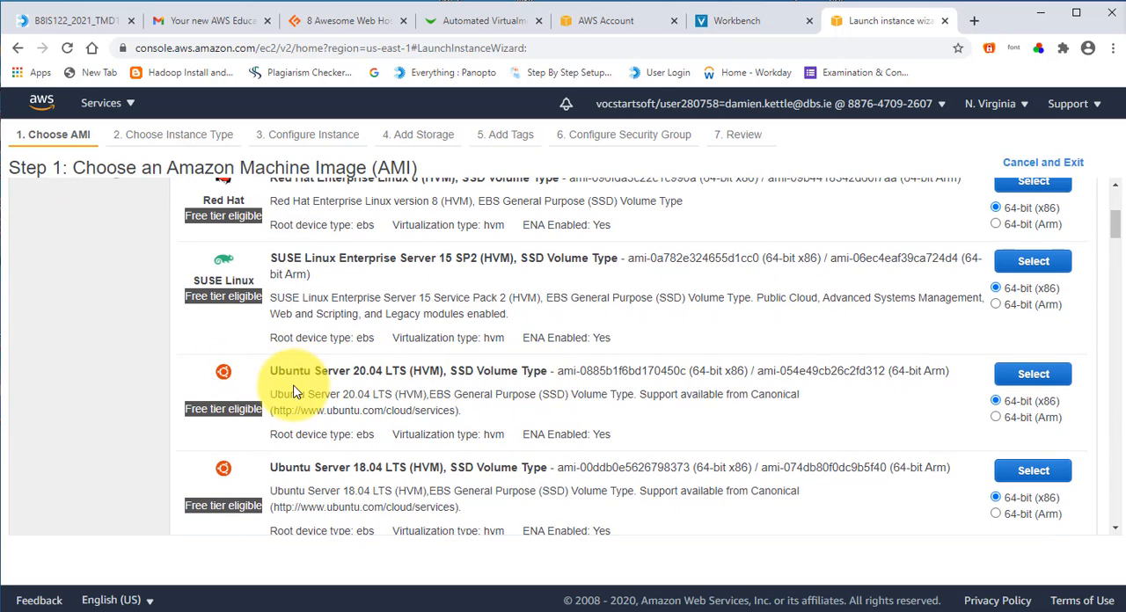
{"action": "scroll", "coordinate": [291, 387], "scroll_direction": "up", "scroll_amount": 1}
{"action": "scroll", "coordinate": [296, 386], "scroll_direction": "up", "scroll_amount": 1}
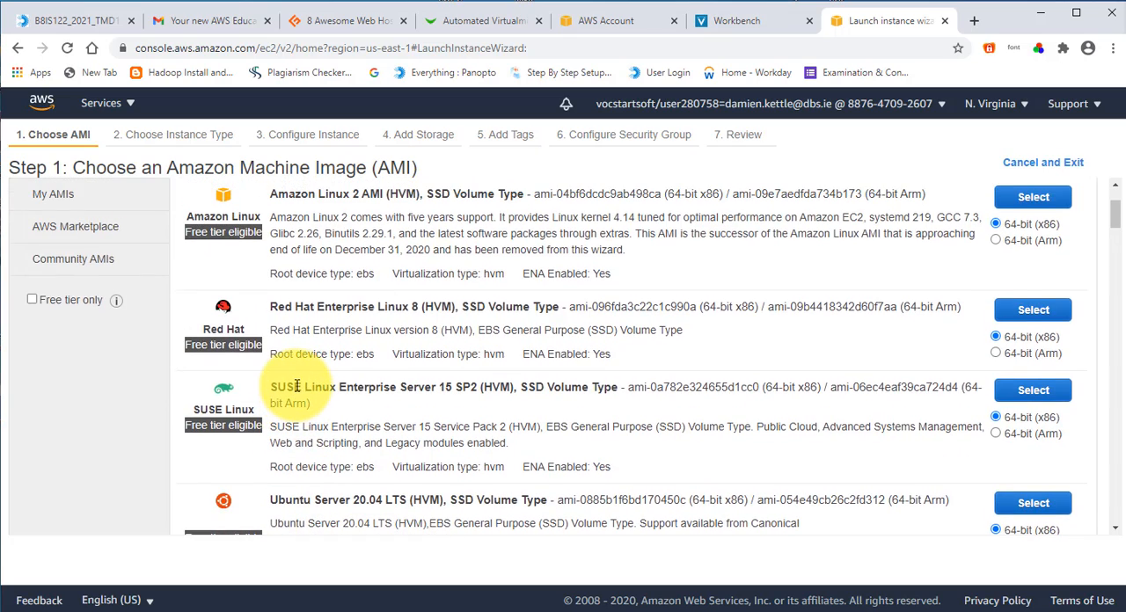
{"action": "scroll", "coordinate": [299, 391], "scroll_direction": "down", "scroll_amount": 2}
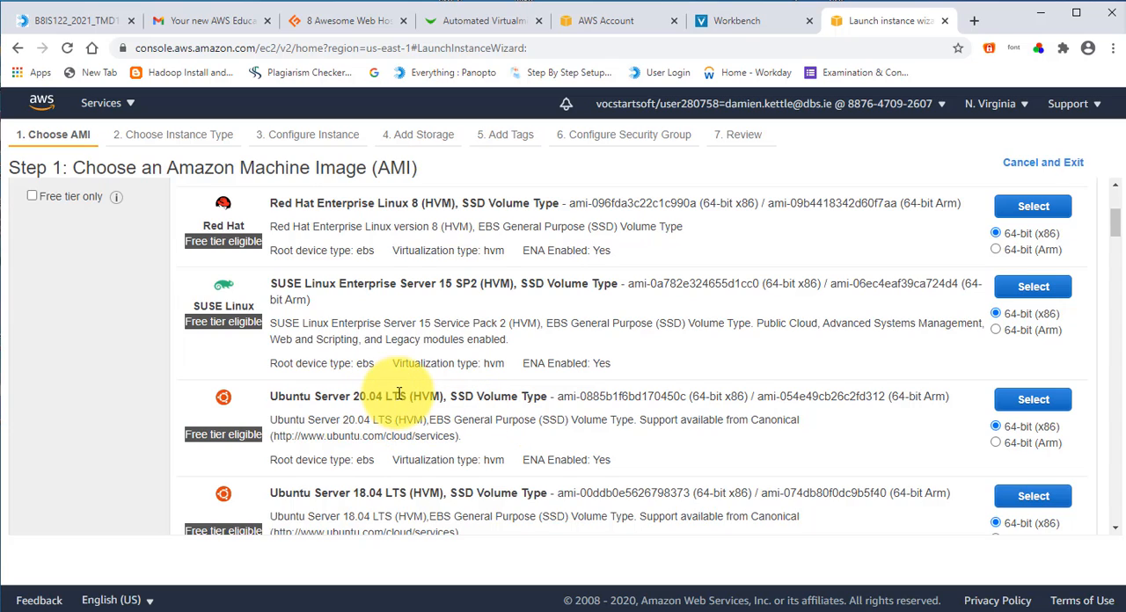
{"action": "left_click", "coordinate": [1034, 400]}
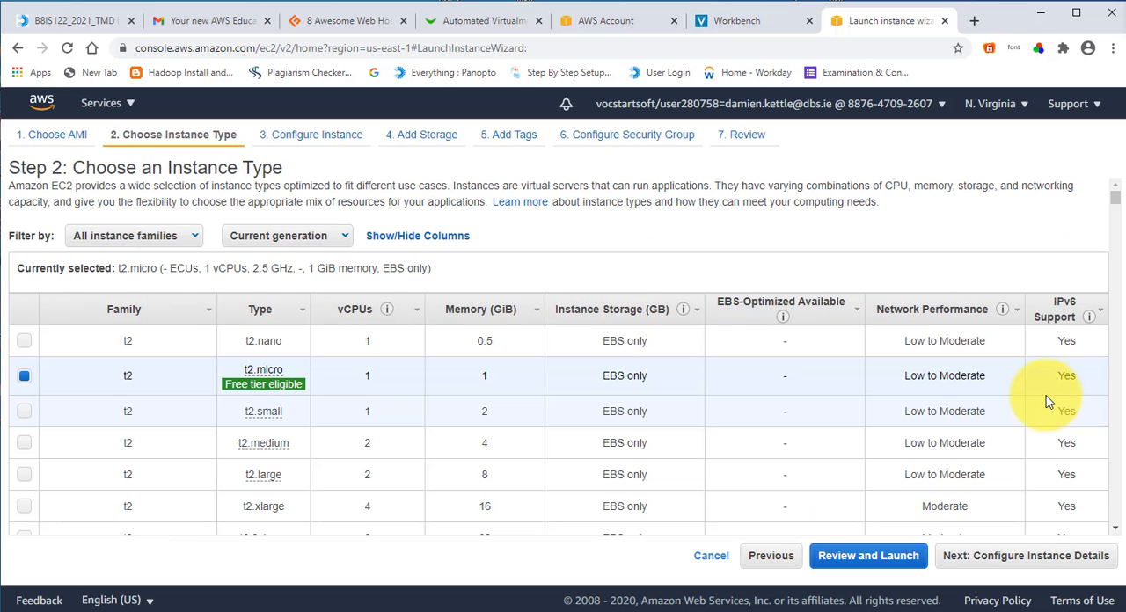
Step: Keep the free-tier t2.micro instance type and the default instance details, and continue to the storage settings
{"action": "mouse_move", "coordinate": [282, 387]}
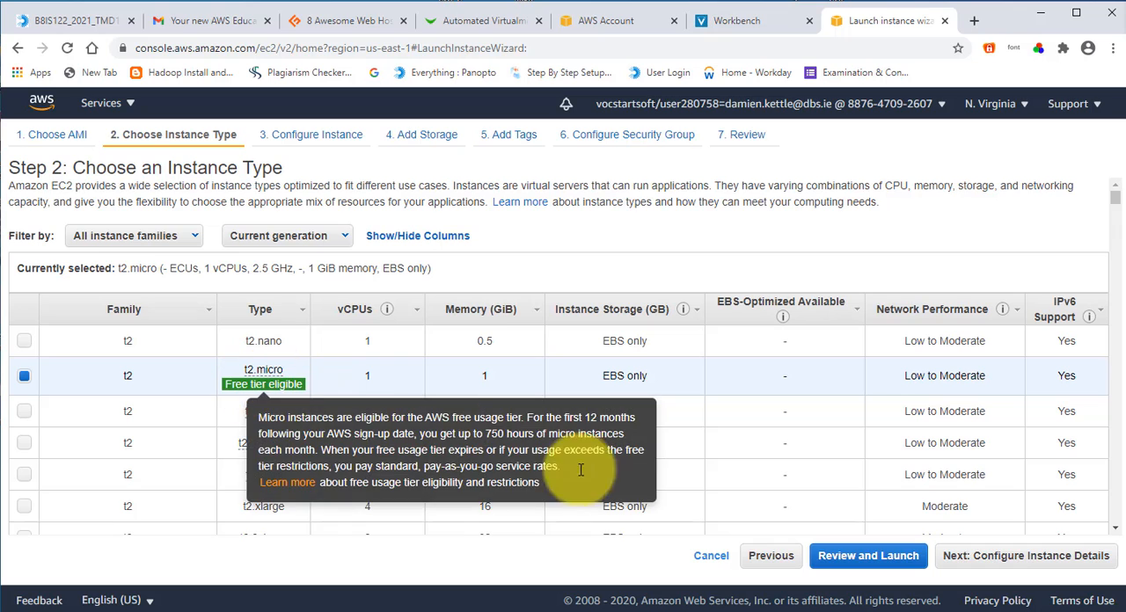
{"action": "left_click", "coordinate": [1002, 556]}
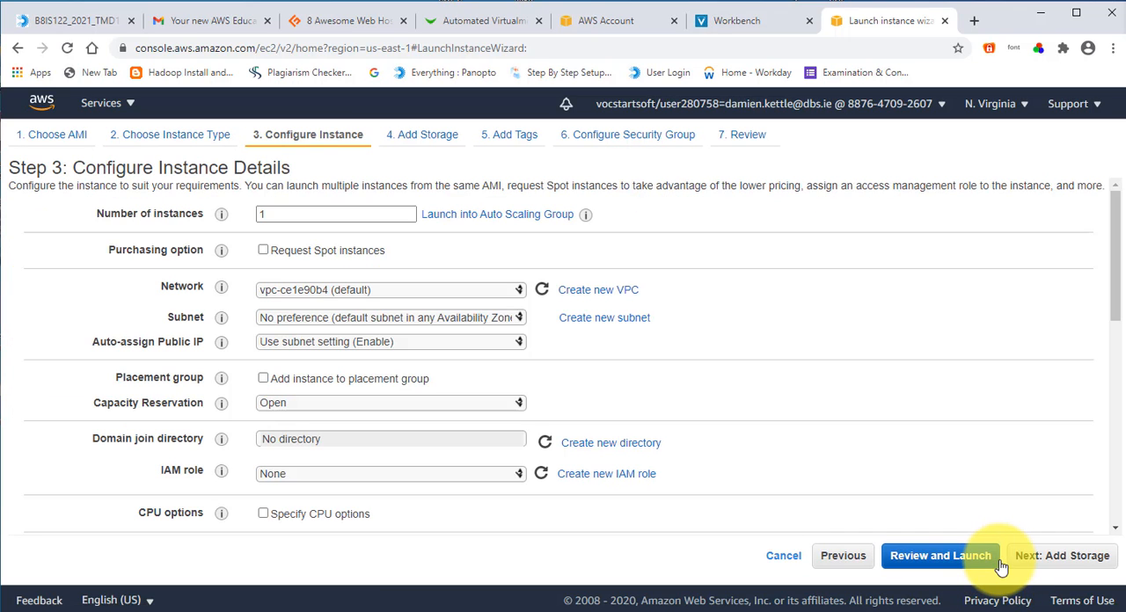
{"action": "scroll", "coordinate": [357, 352], "scroll_direction": "down", "scroll_amount": 3}
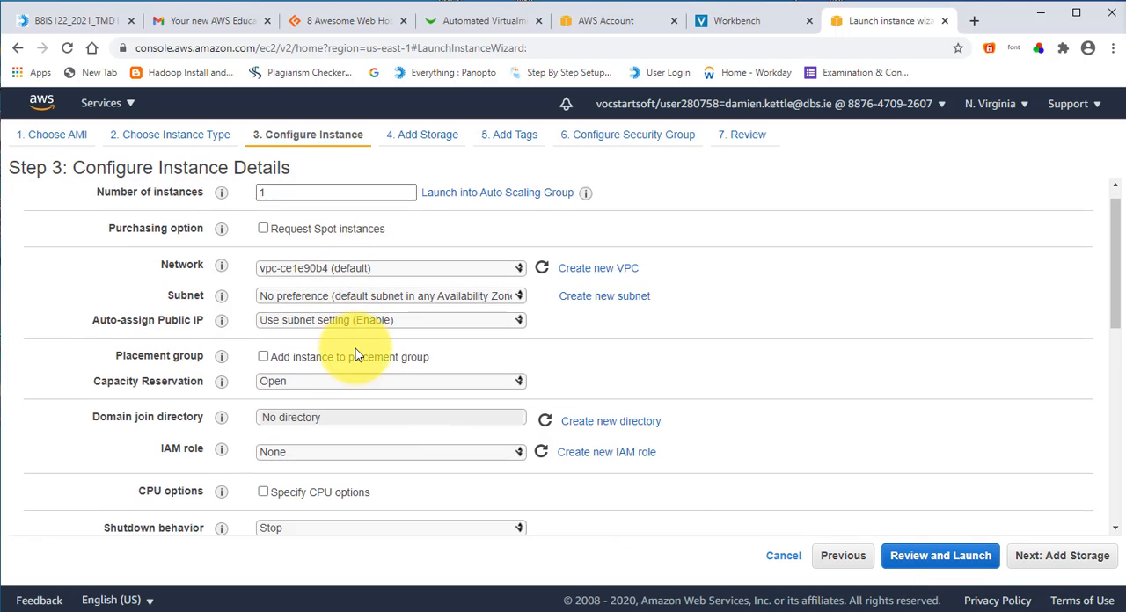
{"action": "scroll", "coordinate": [359, 353], "scroll_direction": "down", "scroll_amount": 3}
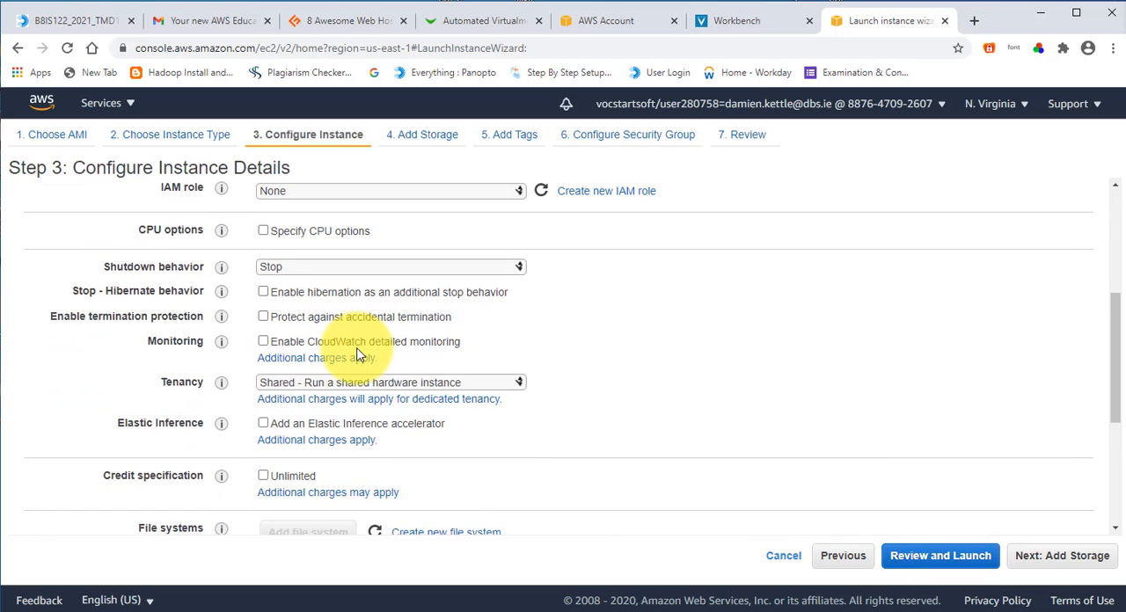
{"action": "scroll", "coordinate": [593, 392], "scroll_direction": "down", "scroll_amount": 1}
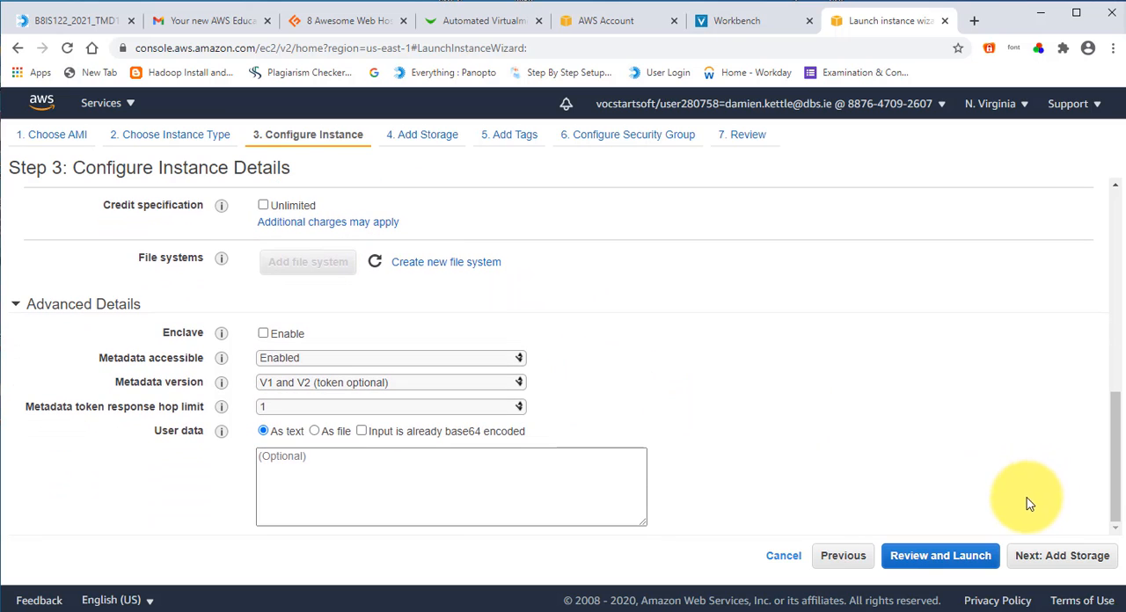
{"action": "left_click", "coordinate": [1045, 561]}
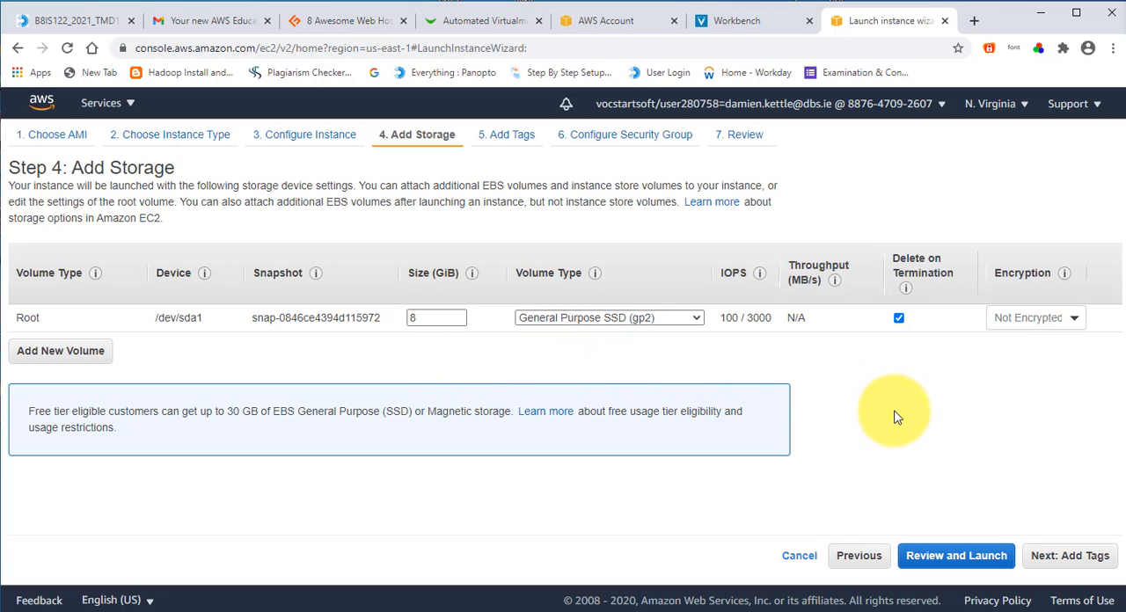
Step: Keep the default storage, add a tag with key OS and value LinuxWebServer, and continue to the security group configuration
{"action": "left_click", "coordinate": [1070, 558]}
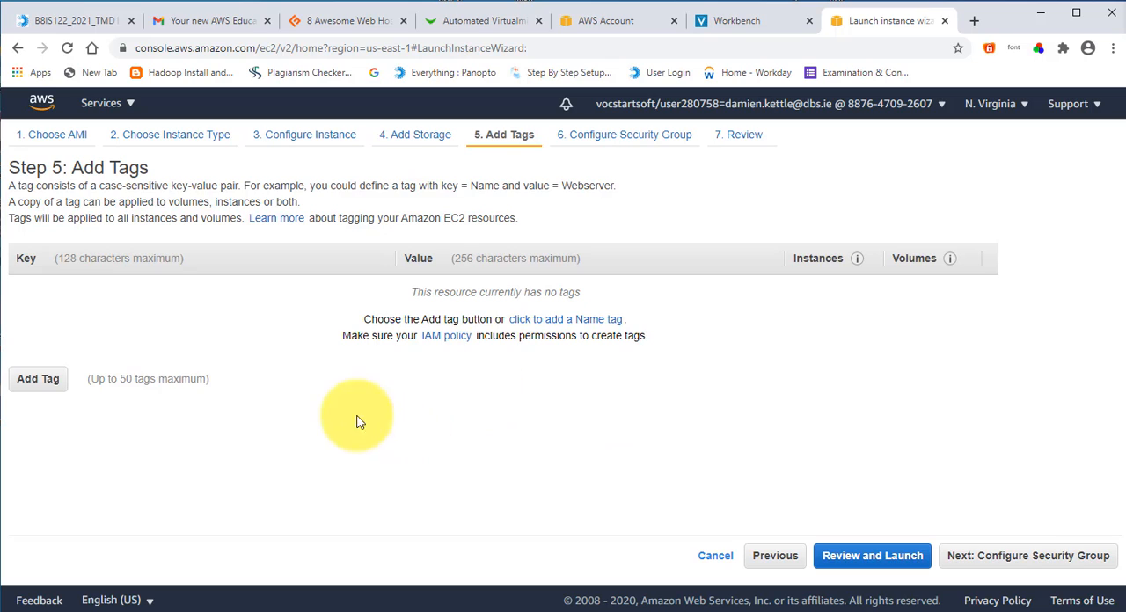
{"action": "left_click", "coordinate": [40, 380]}
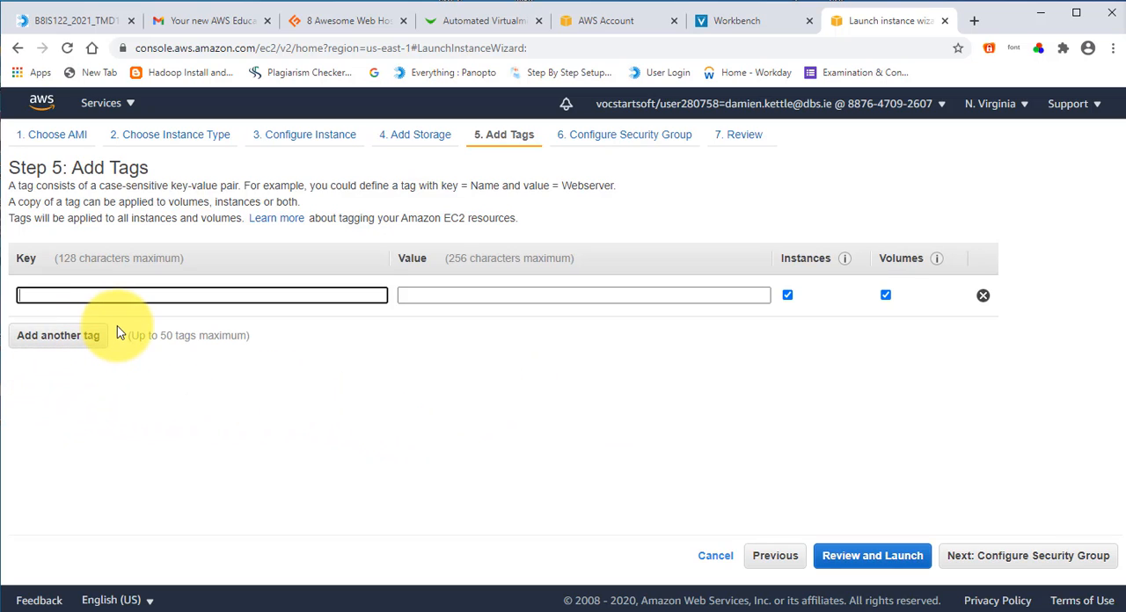
{"action": "type", "text": "OS"}
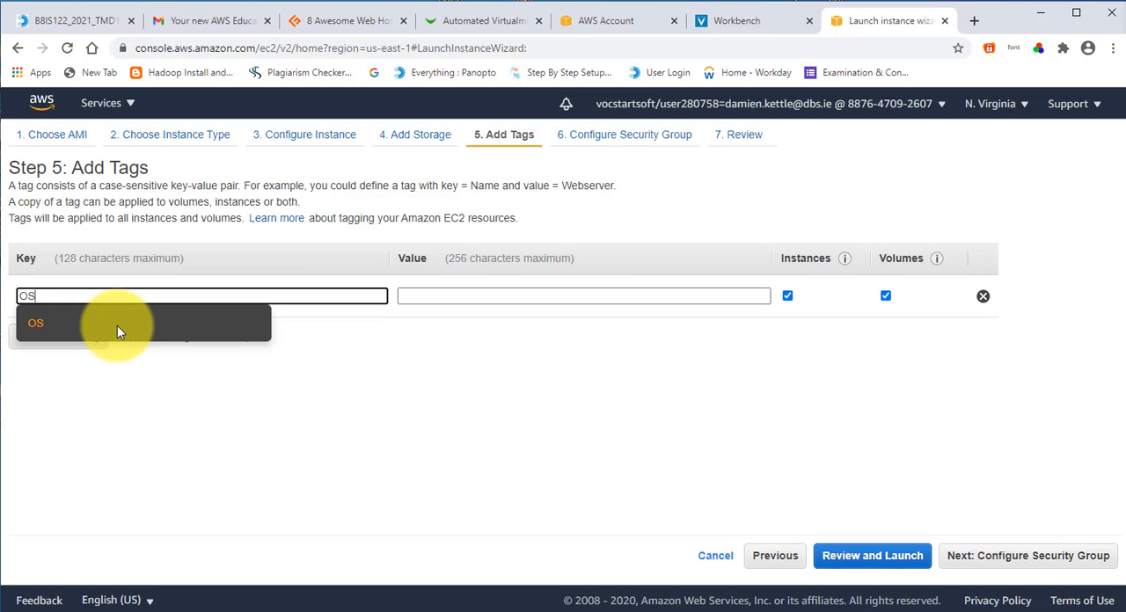
{"action": "key", "text": "Tab"}
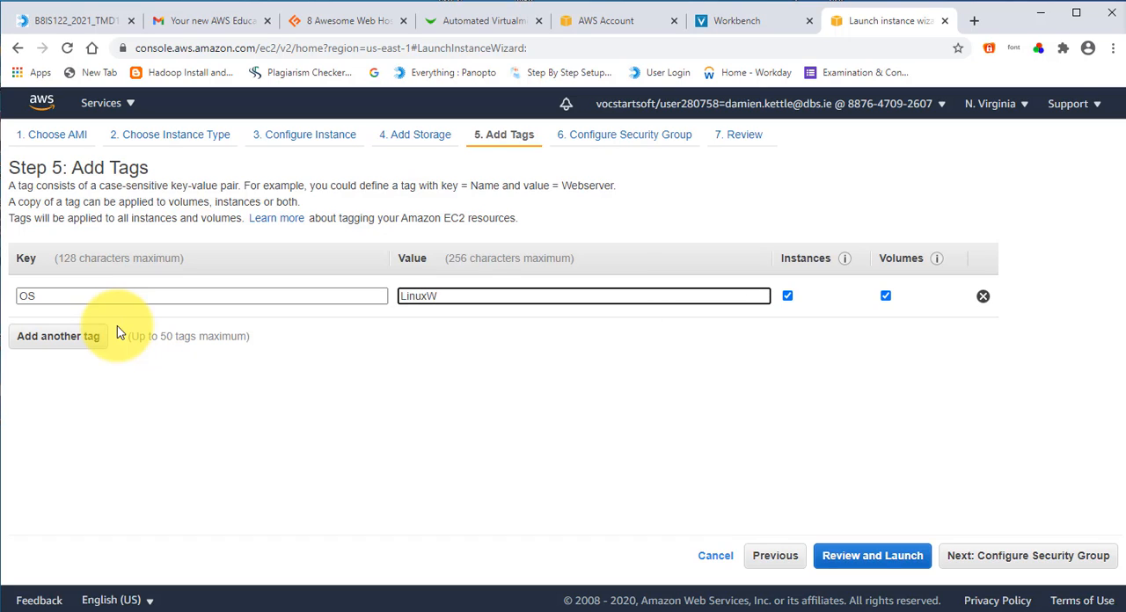
{"action": "type", "text": "LinuxWS"}
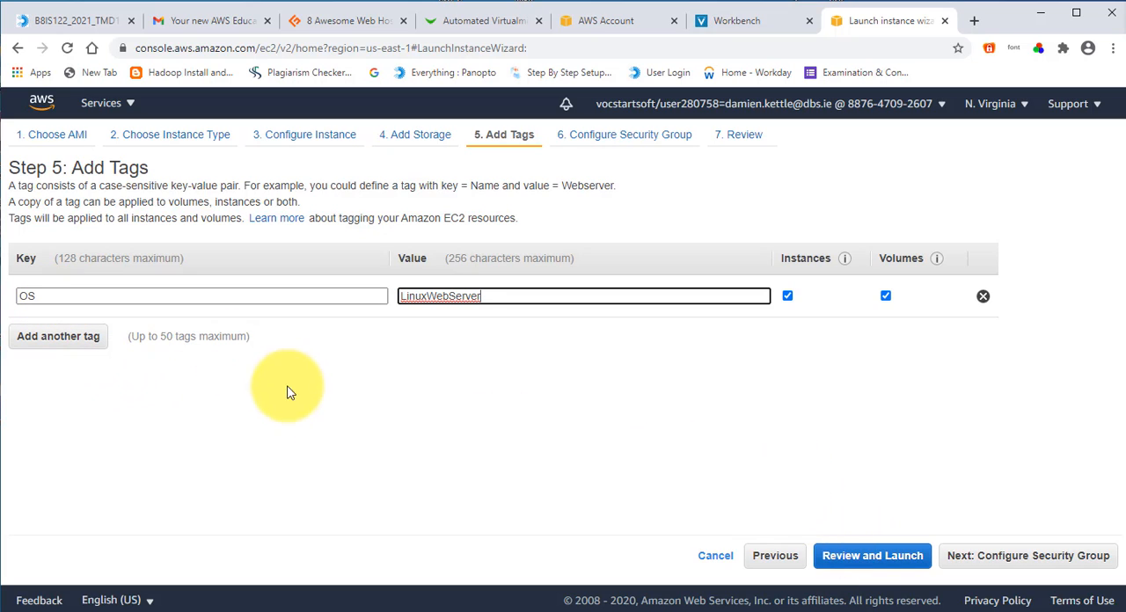
{"action": "left_click", "coordinate": [999, 558]}
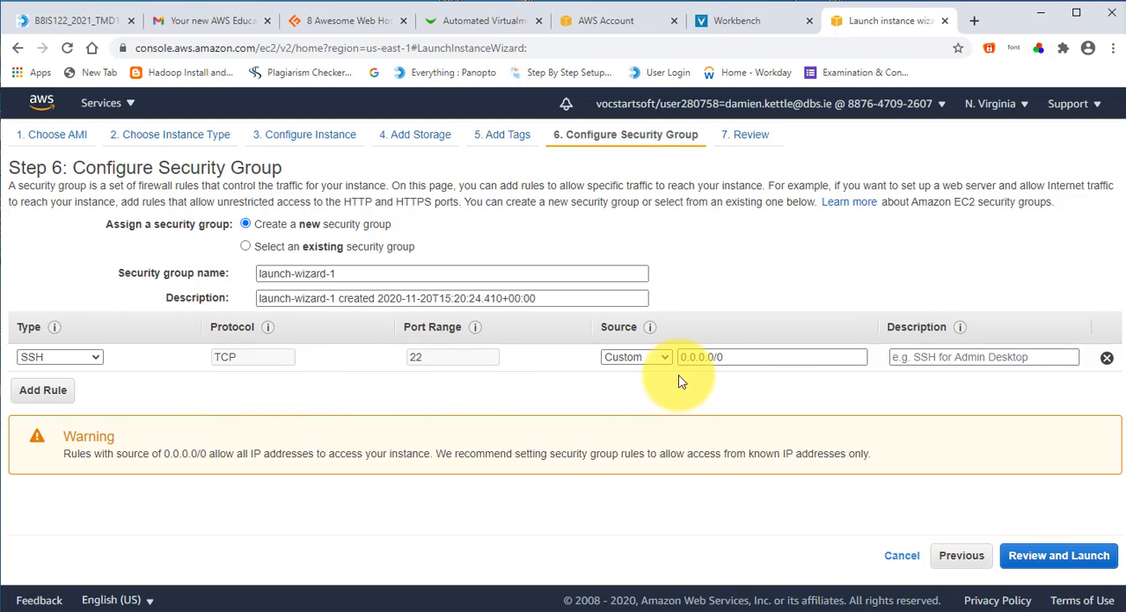
Step: Name the new security group LinuxWeb, keep its default SSH rule, and continue to the launch review
{"action": "left_click_drag", "start_coordinate": [347, 273], "coordinate": [249, 279]}
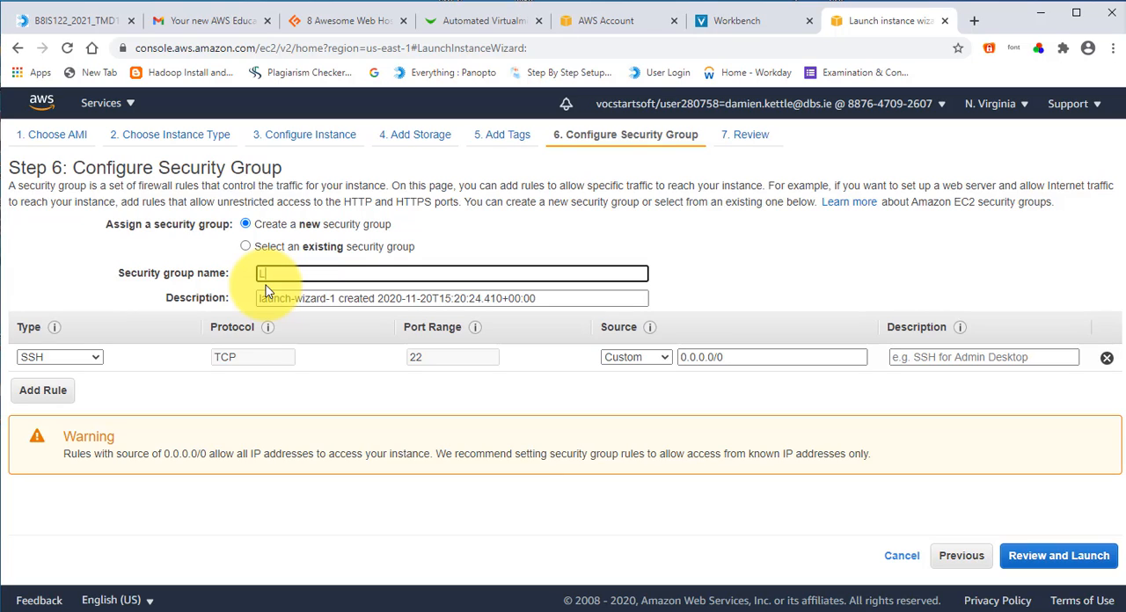
{"action": "type", "text": "LinuxWeb"}
{"action": "left_click", "coordinate": [1040, 561]}
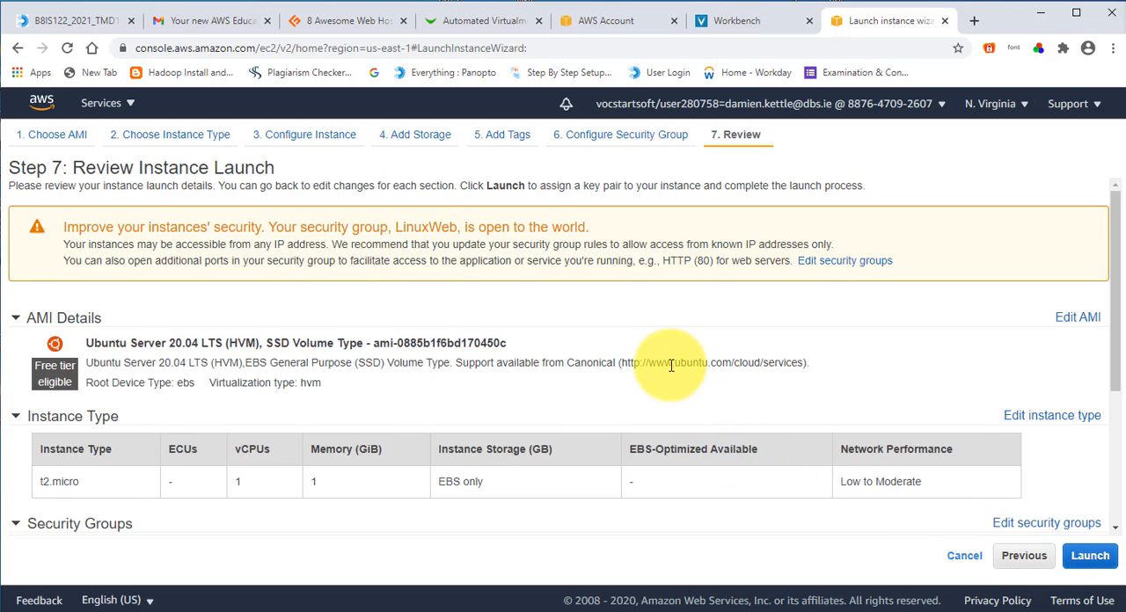
Step: Review the AMI, instance type and security group settings, and proceed with the launch to the key pair selection
{"action": "scroll", "coordinate": [671, 365], "scroll_direction": "down", "scroll_amount": 5}
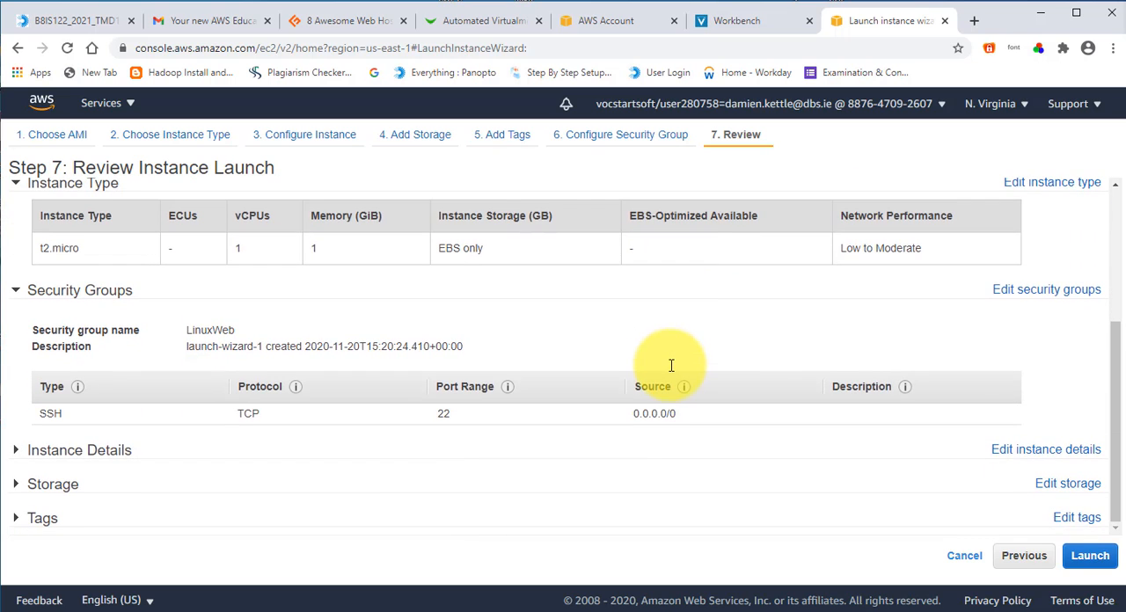
{"action": "scroll", "coordinate": [671, 365], "scroll_direction": "up", "scroll_amount": 4}
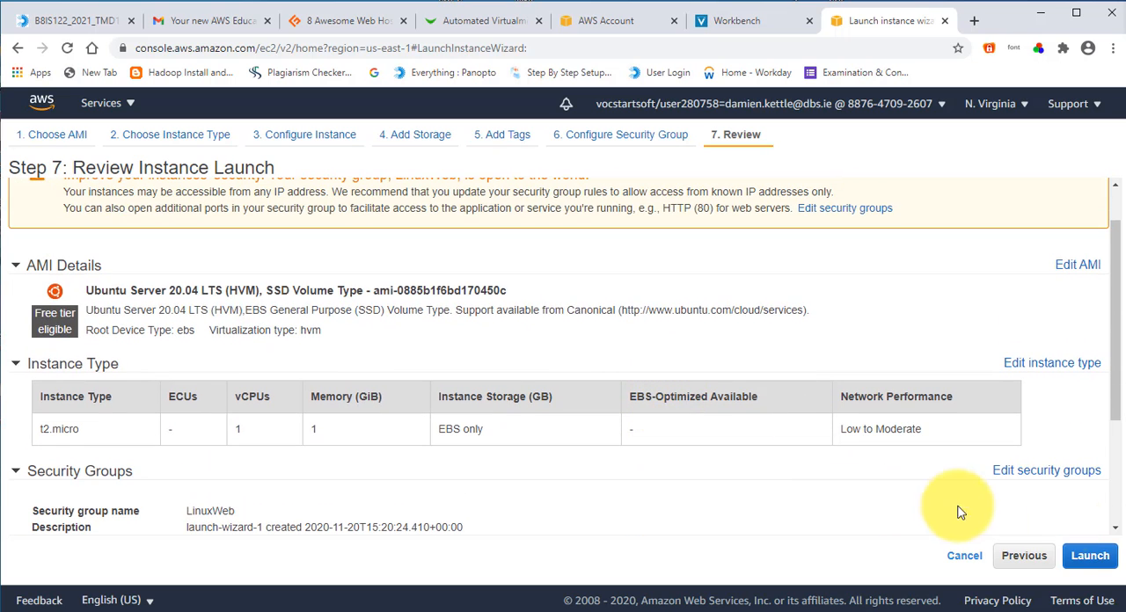
{"action": "left_click", "coordinate": [1088, 557]}
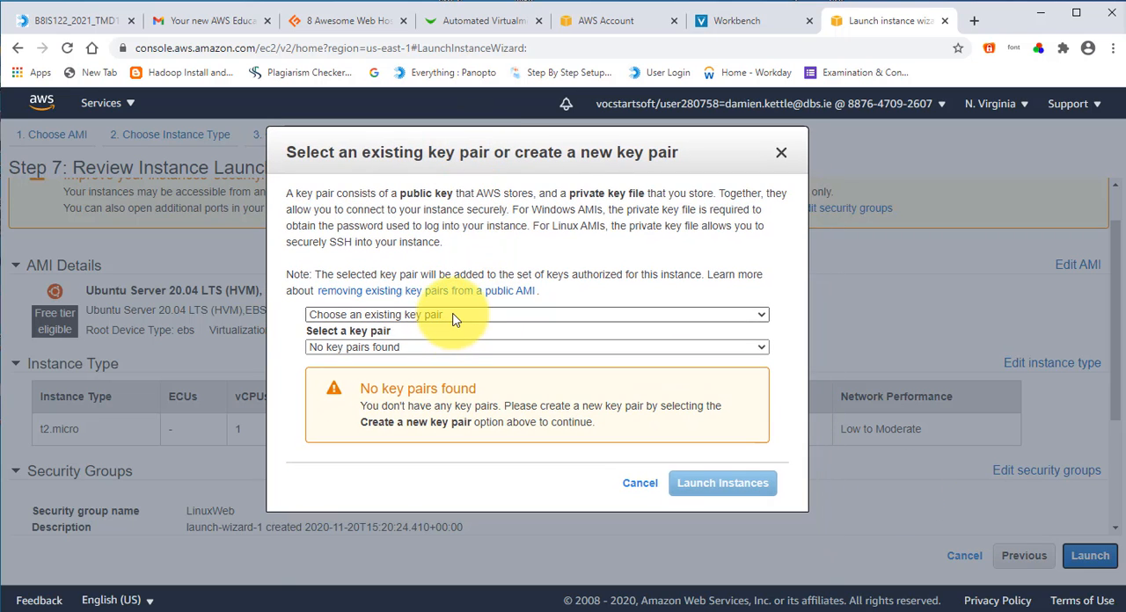
Step: Create a new key pair named with the account holder's surname and download its private key file
{"action": "left_click", "coordinate": [454, 315]}
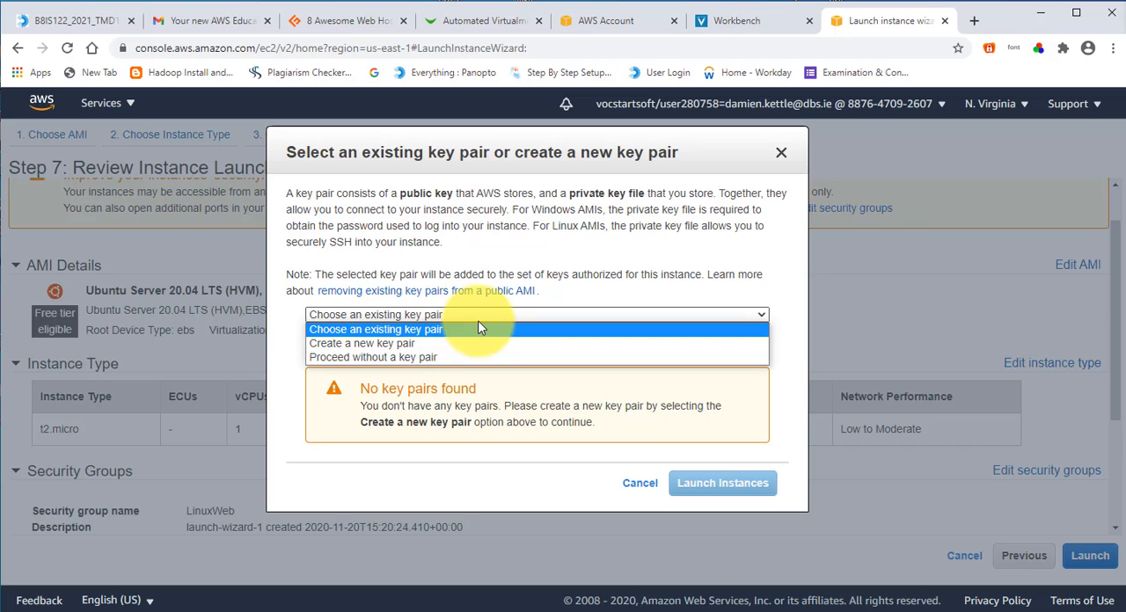
{"action": "left_click", "coordinate": [503, 321]}
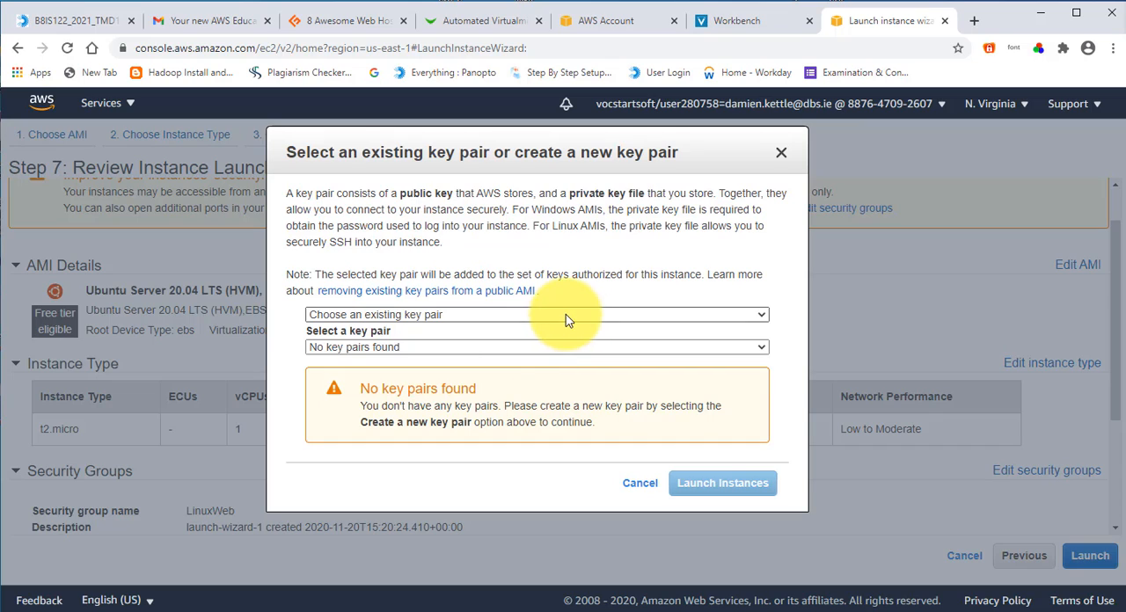
{"action": "left_click", "coordinate": [526, 316]}
{"action": "left_click", "coordinate": [491, 344]}
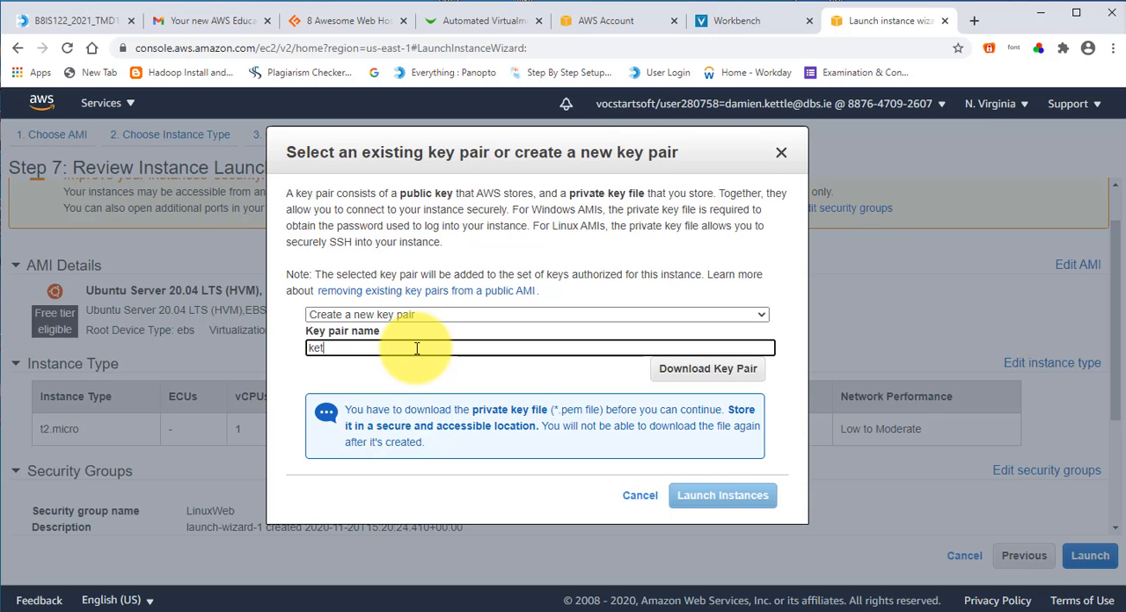
{"action": "type", "text": "kettle"}
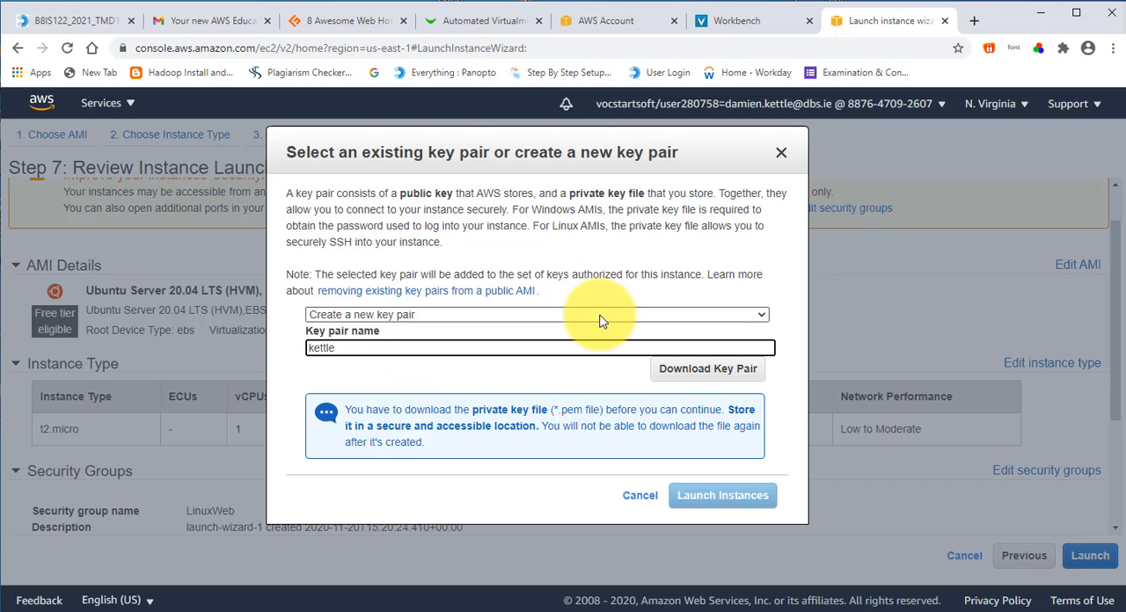
{"action": "left_click", "coordinate": [678, 370]}
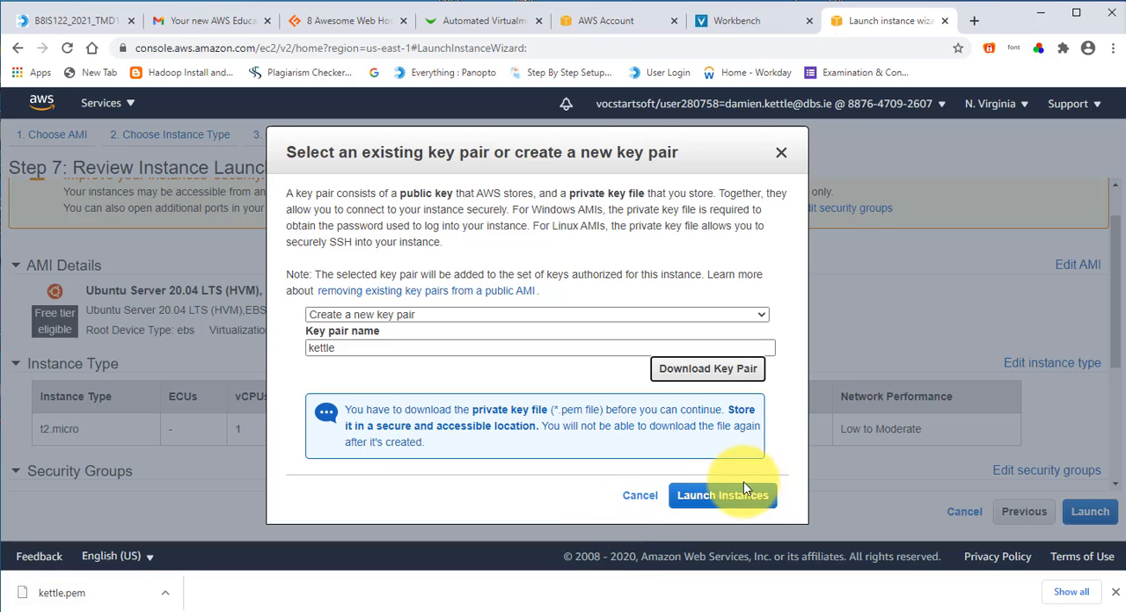
Step: Launch the instance with the new key pair and view the list of instances
{"action": "left_click", "coordinate": [721, 497]}
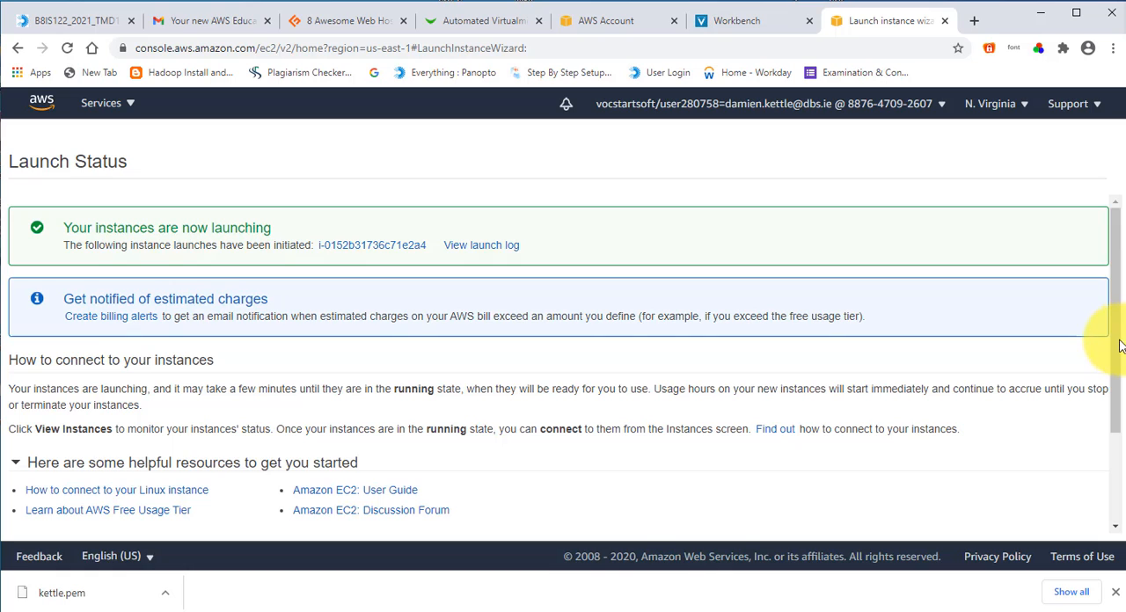
{"action": "left_click_drag", "start_coordinate": [1115, 352], "coordinate": [1114, 439]}
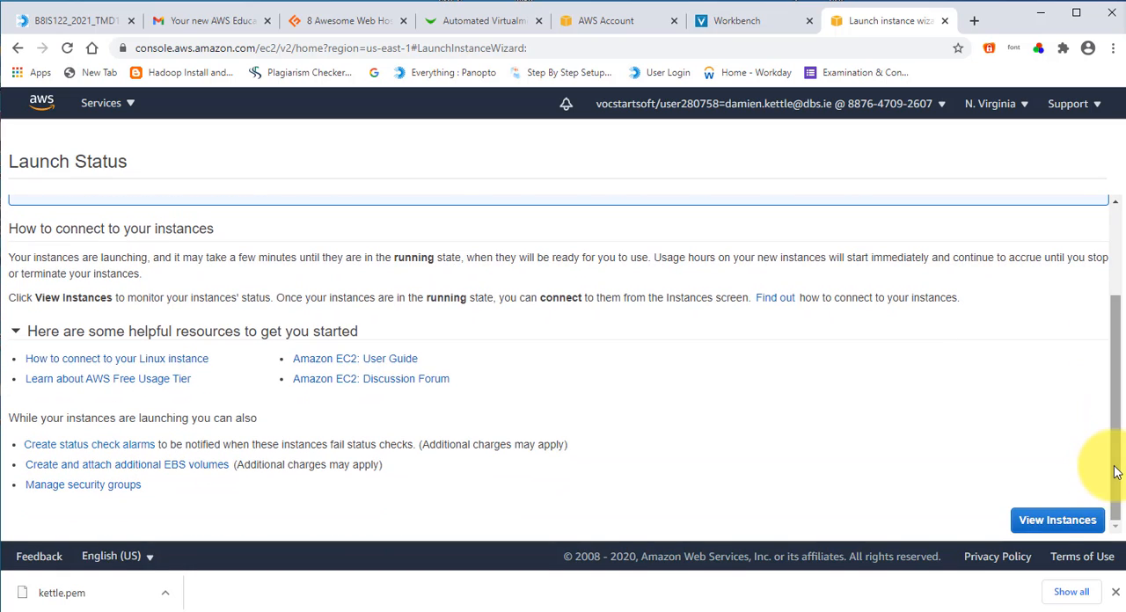
{"action": "left_click", "coordinate": [1050, 521]}
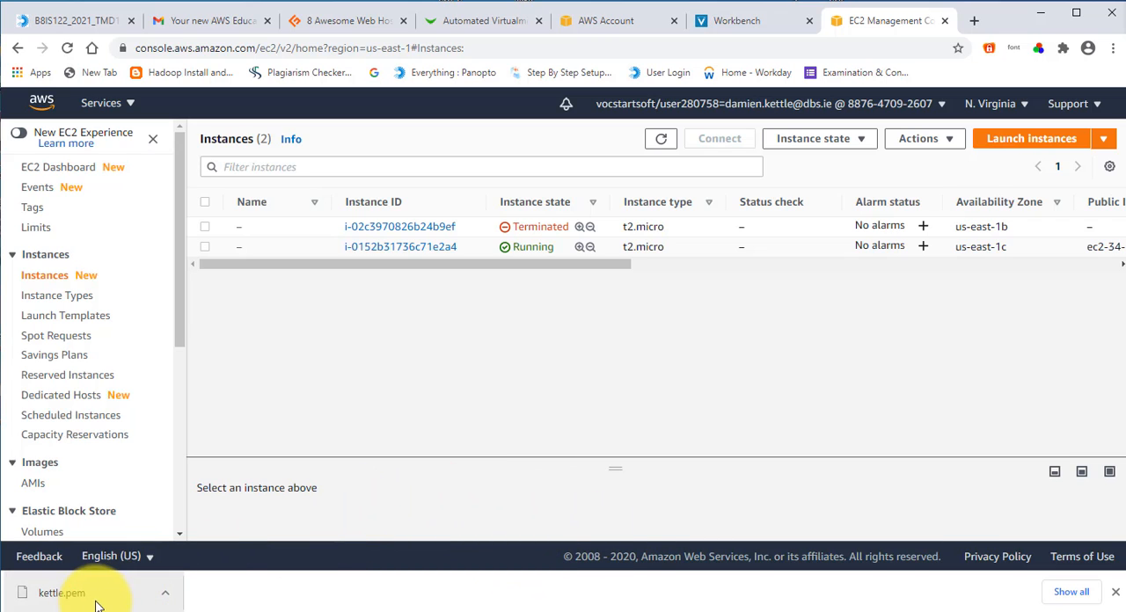
Step: Switch to PuTTYgen and import the downloaded .pem key file from the Downloads folder
{"action": "left_click", "coordinate": [1039, 19]}
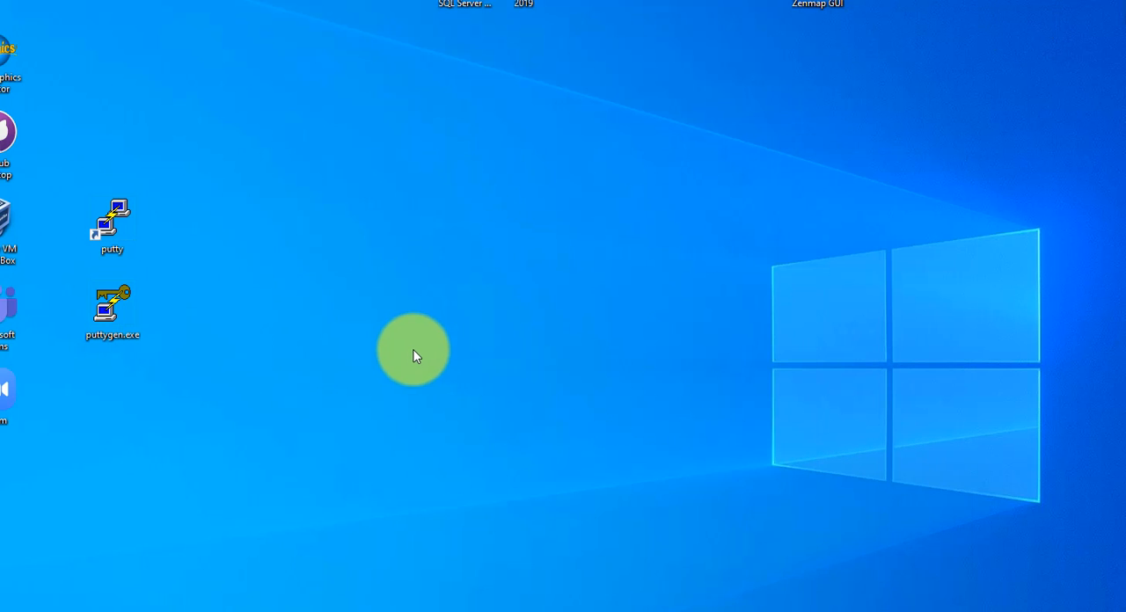
{"action": "double_click", "coordinate": [101, 310]}
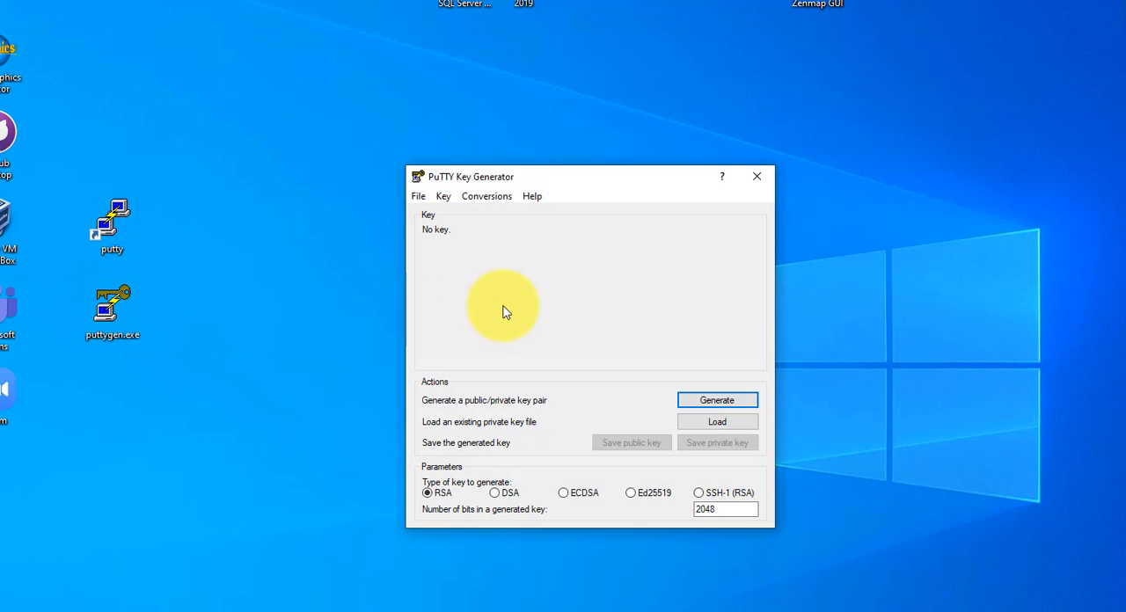
{"action": "left_click", "coordinate": [489, 198]}
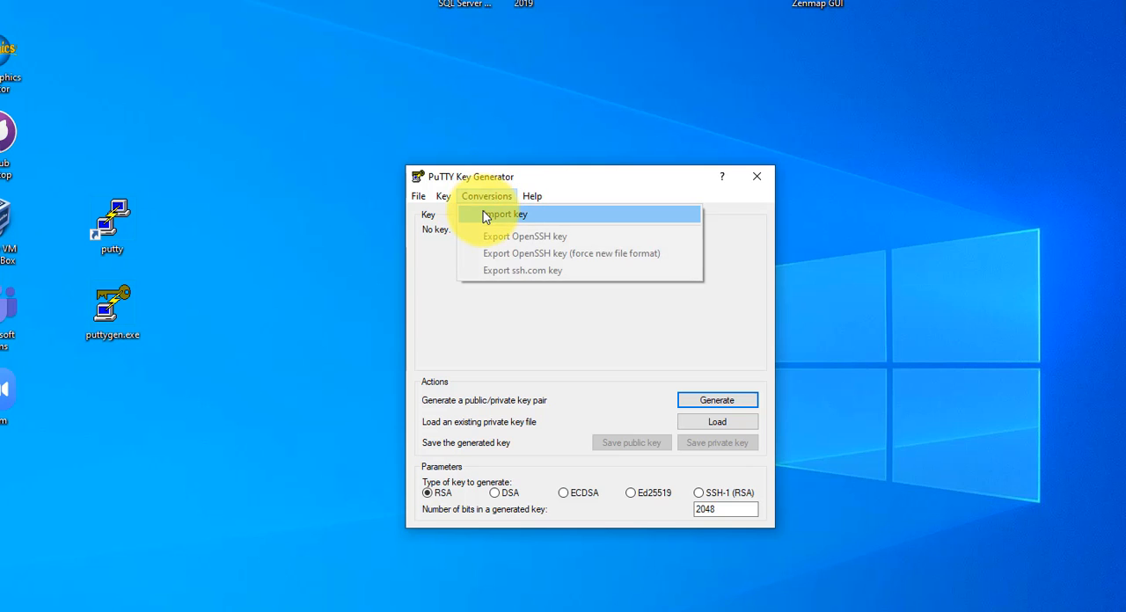
{"action": "left_click", "coordinate": [484, 216]}
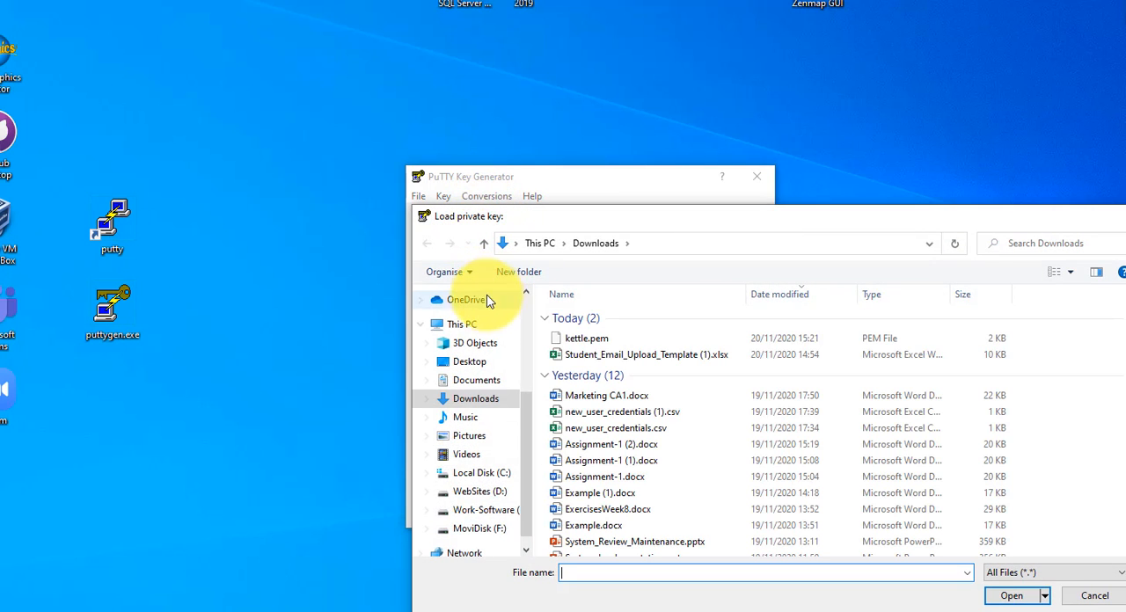
{"action": "left_click", "coordinate": [580, 340]}
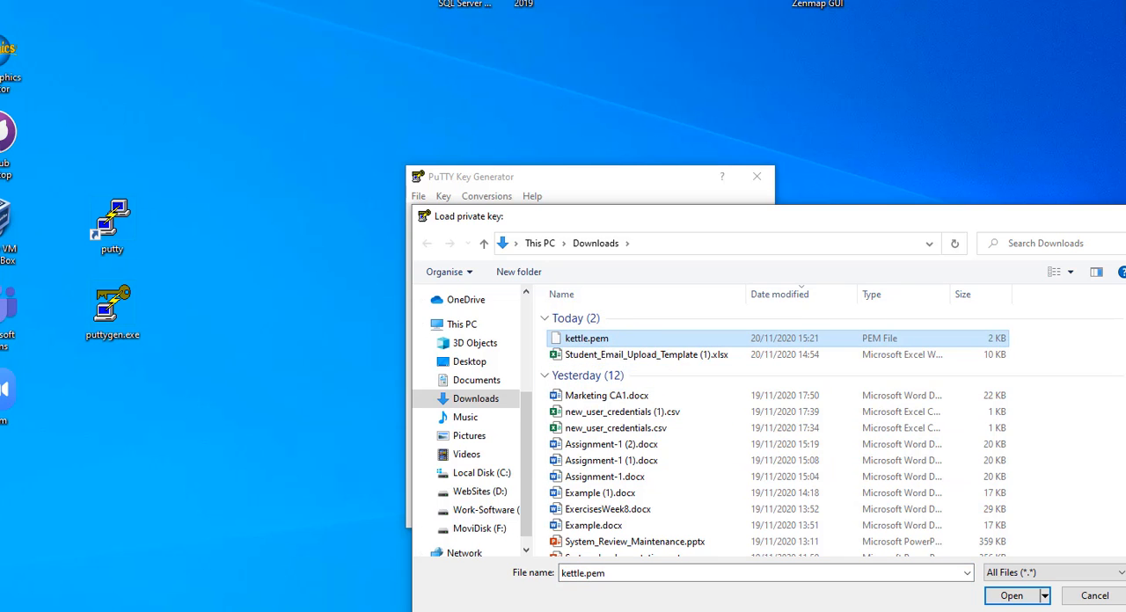
{"action": "left_click", "coordinate": [1012, 595]}
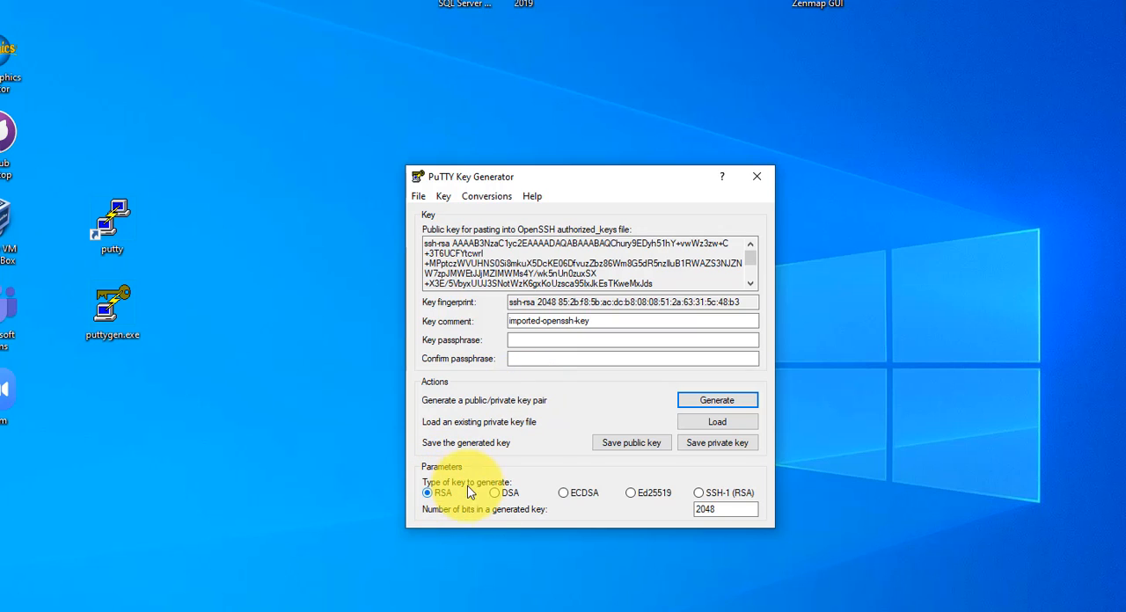
Step: Save the imported private key without a passphrase as a .ppk file in Downloads under the key pair's name, and close PuTTYgen
{"action": "left_click", "coordinate": [717, 444]}
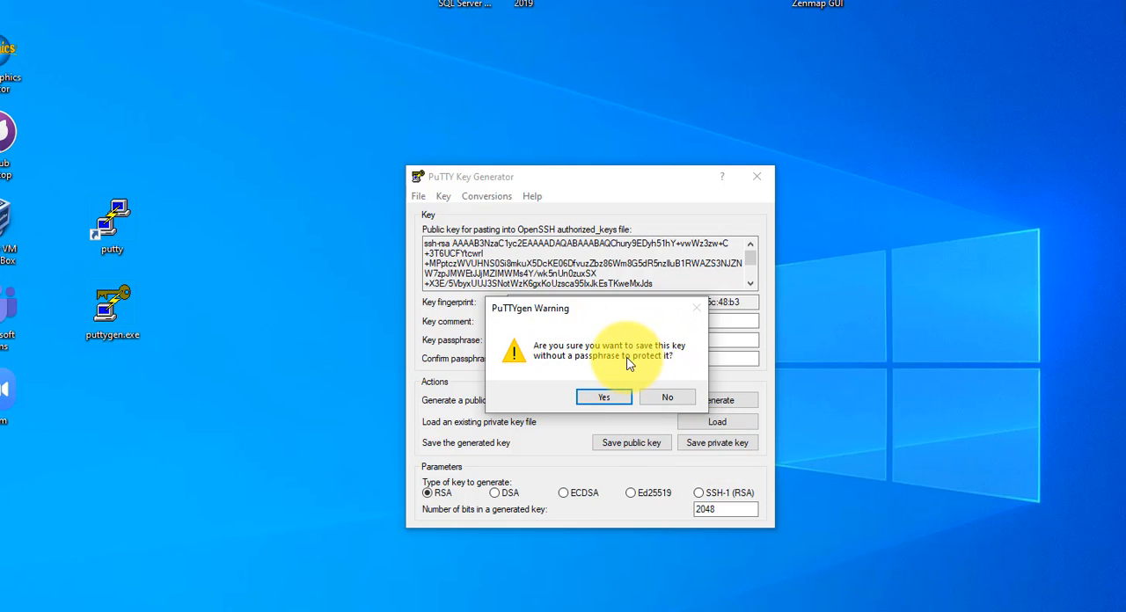
{"action": "left_click", "coordinate": [602, 401]}
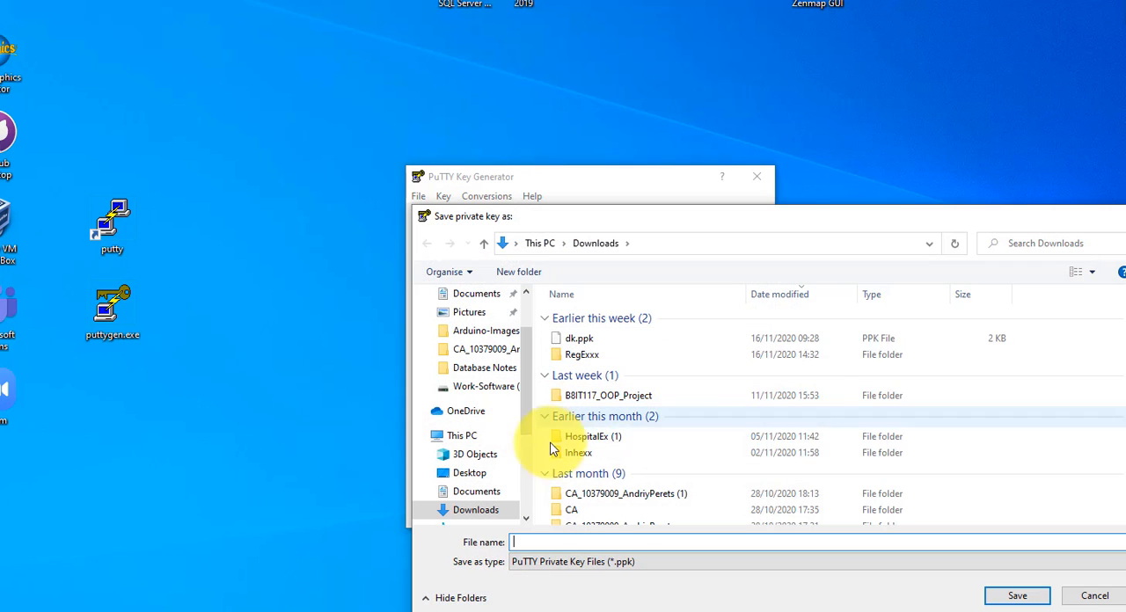
{"action": "type", "text": "kettle"}
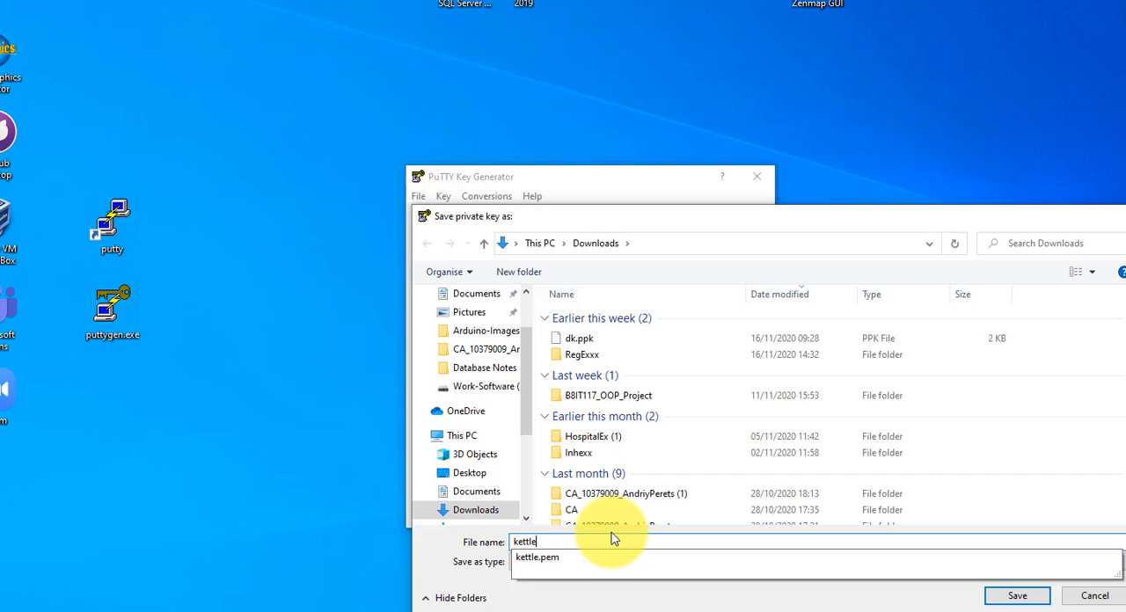
{"action": "left_click", "coordinate": [1014, 598]}
{"action": "left_click", "coordinate": [1010, 596]}
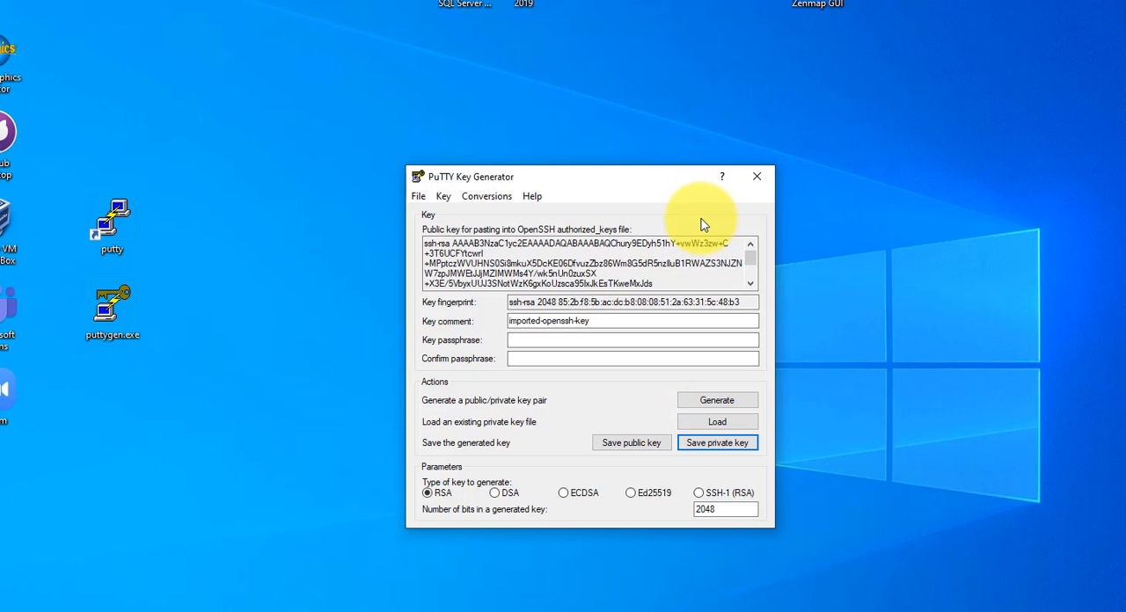
{"action": "left_click", "coordinate": [758, 176]}
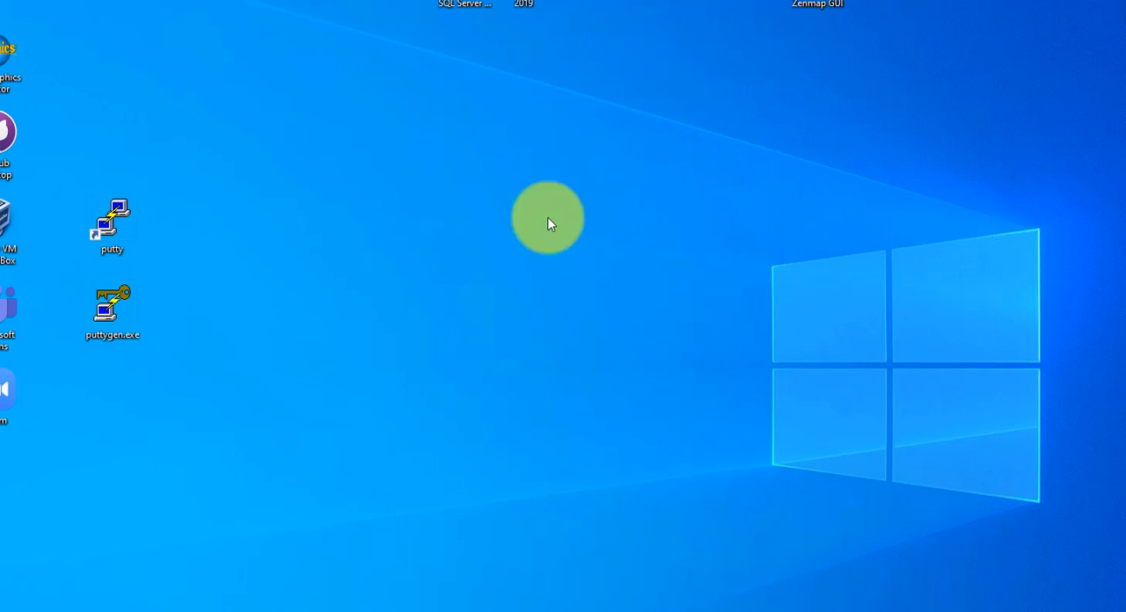
Step: Open PuTTY and delete the saved session 35.195.143.160
{"action": "double_click", "coordinate": [102, 226]}
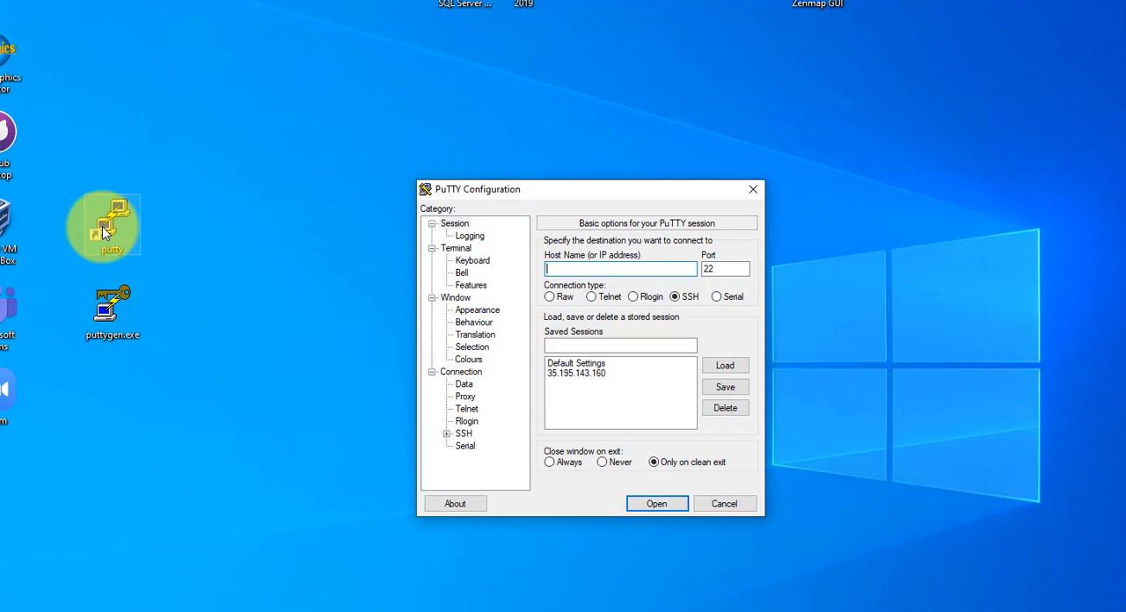
{"action": "left_click", "coordinate": [566, 374]}
{"action": "left_click", "coordinate": [723, 408]}
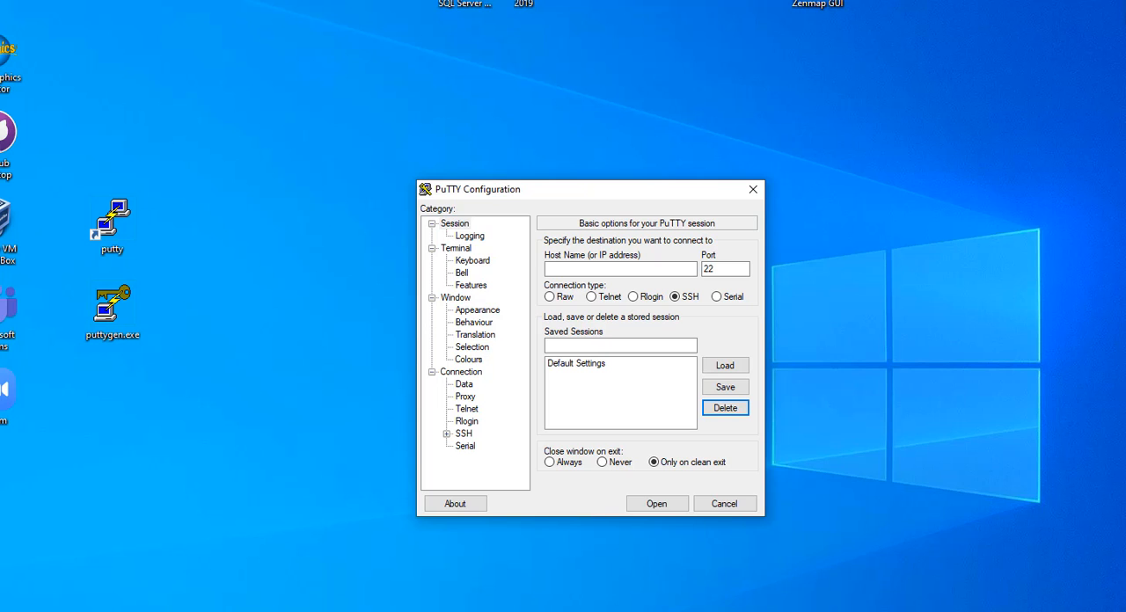
Step: Switch back to the EC2 console in the browser and show the running instance's details in an enlarged view
{"action": "key", "text": "alt+Tab"}
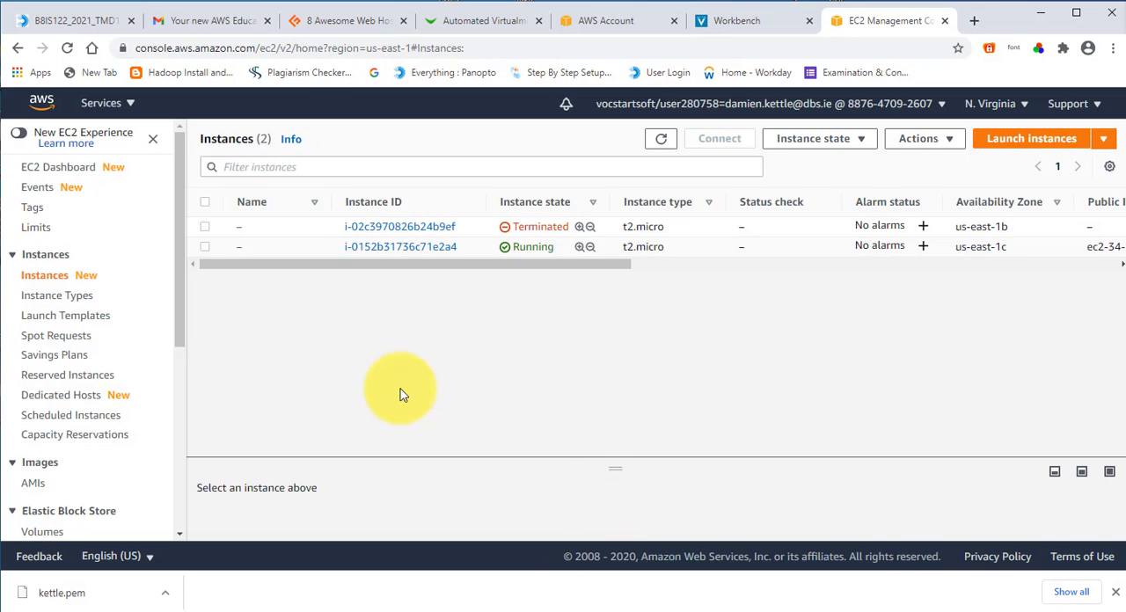
{"action": "left_click", "coordinate": [204, 251]}
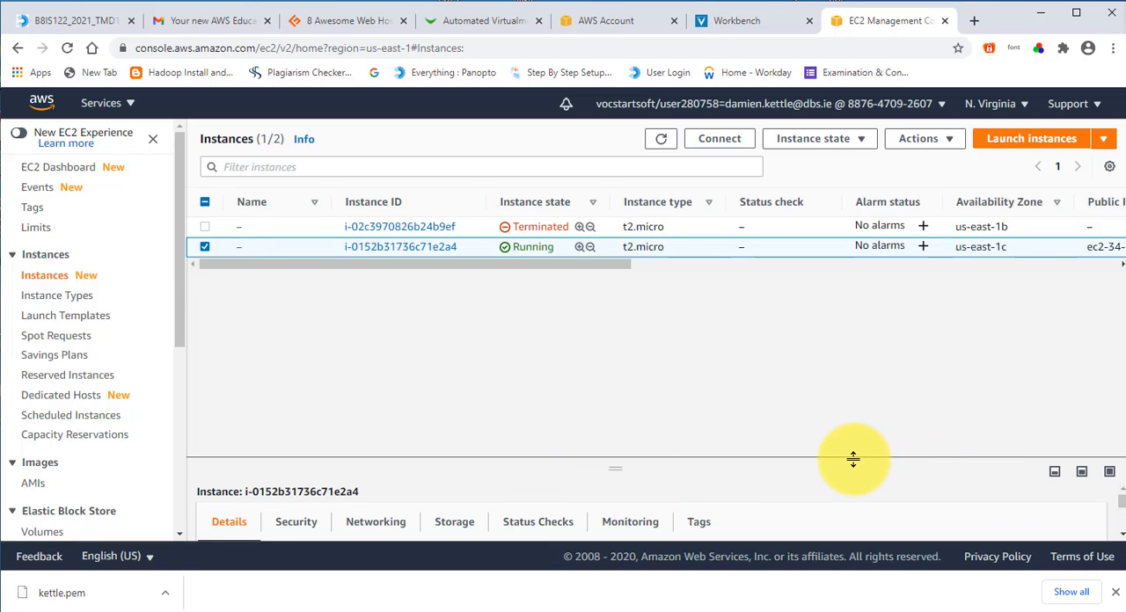
{"action": "left_click_drag", "start_coordinate": [852, 459], "coordinate": [850, 314]}
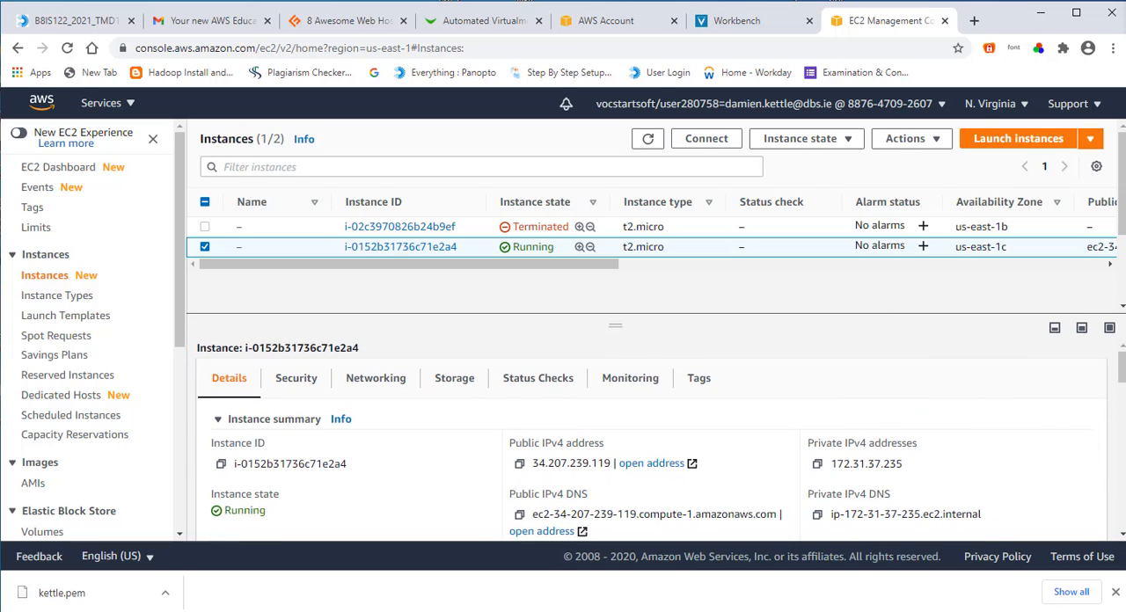
{"action": "scroll", "coordinate": [1111, 375], "scroll_direction": "down", "scroll_amount": 2}
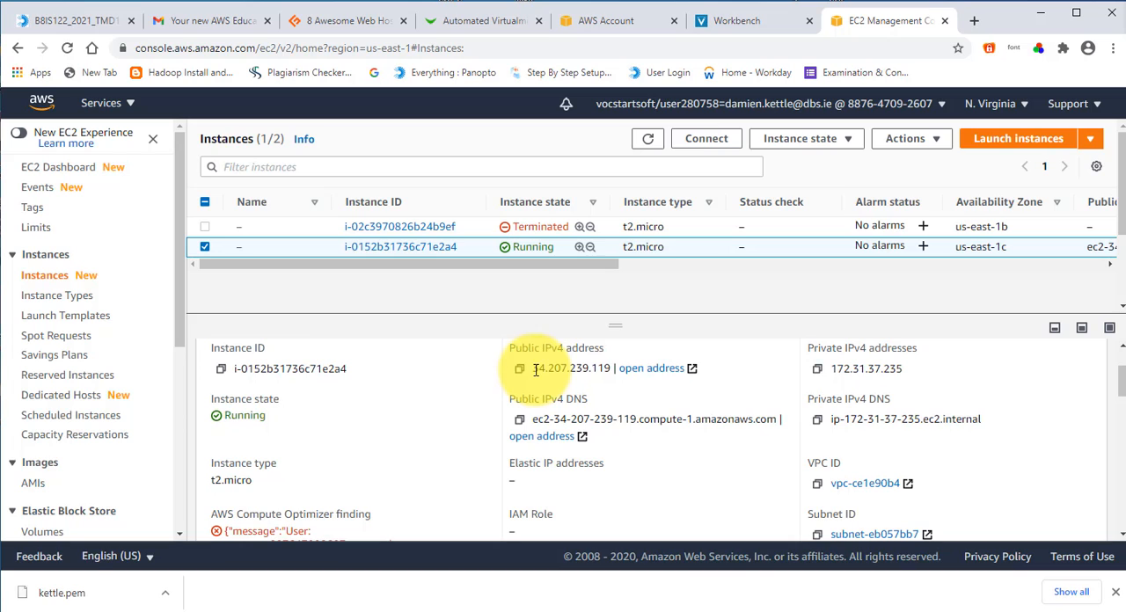
Step: Point out the running instance's public IPv4 address and DNS name, and try to open the public DNS address
{"action": "left_click_drag", "start_coordinate": [533, 368], "coordinate": [608, 368]}
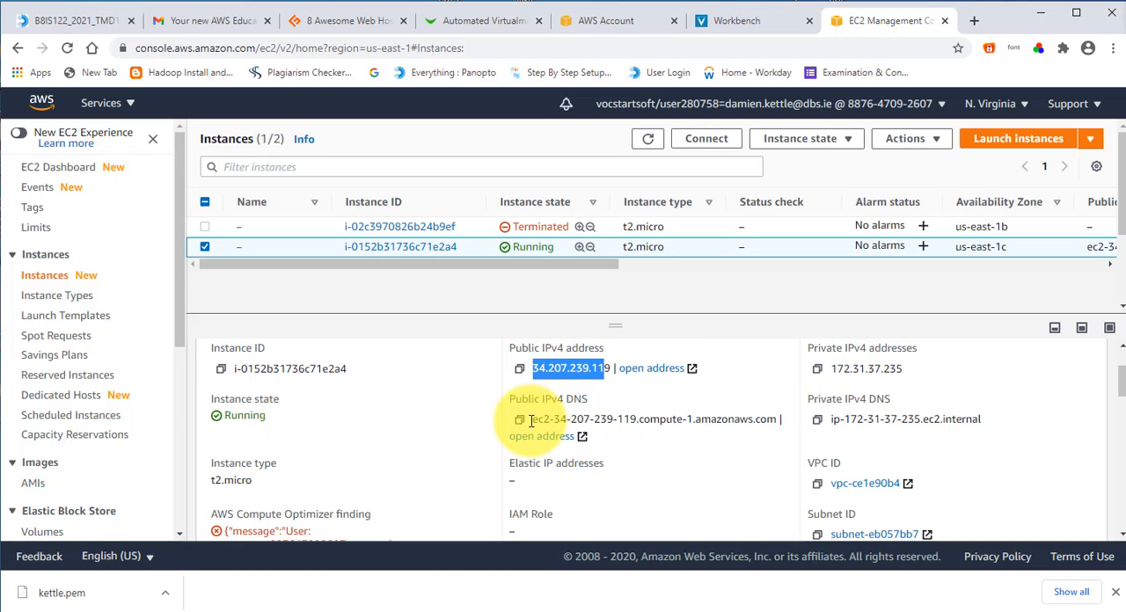
{"action": "left_click_drag", "start_coordinate": [530, 420], "coordinate": [695, 443]}
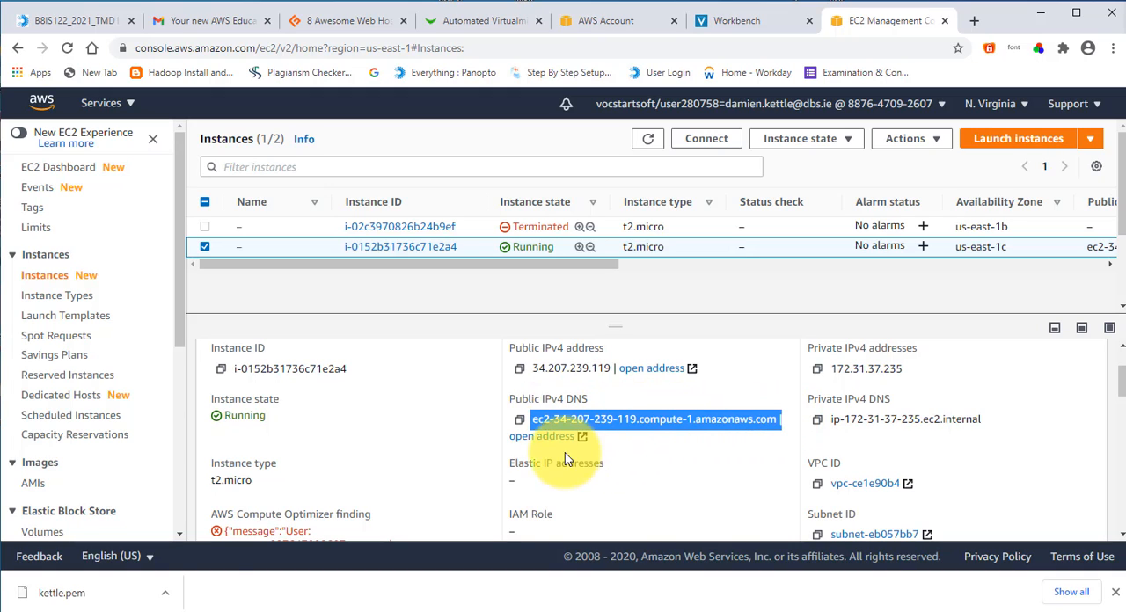
{"action": "left_click", "coordinate": [534, 440]}
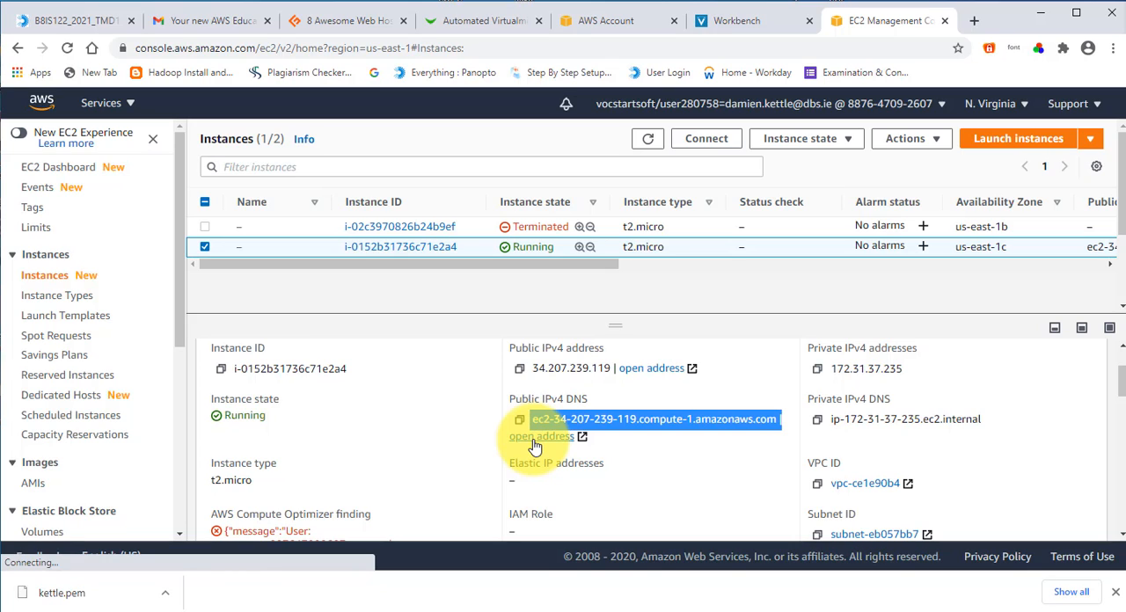
{"action": "left_click", "coordinate": [616, 448]}
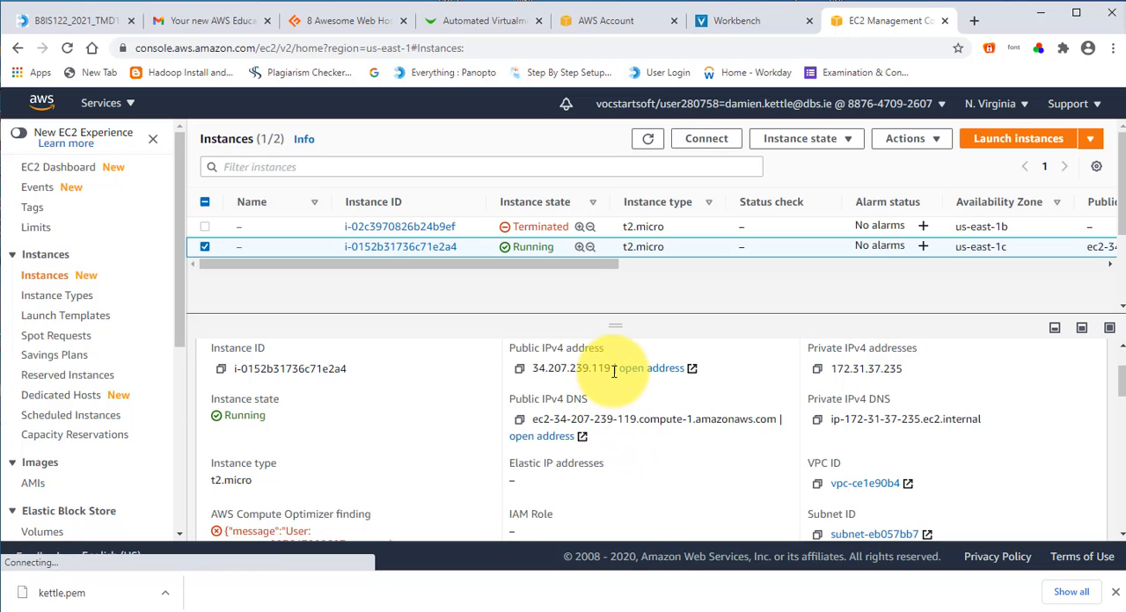
Step: Copy the running instance's public IPv4 address, 34.207.239.119, from the instance summary
{"action": "left_click_drag", "start_coordinate": [613, 370], "coordinate": [533, 370]}
{"action": "right_click", "coordinate": [548, 370]}
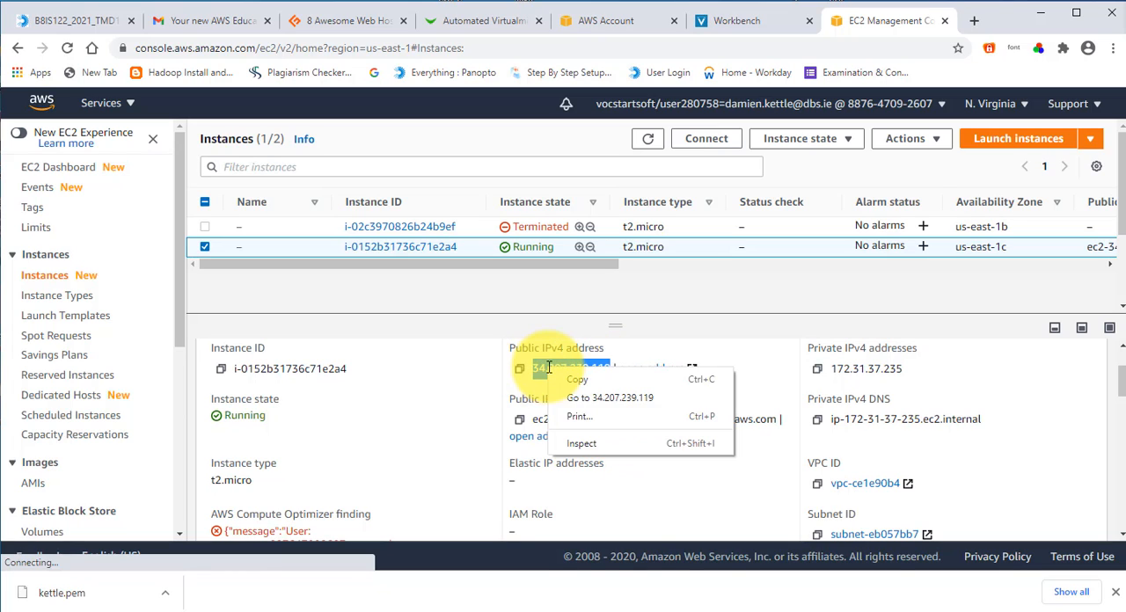
{"action": "left_click", "coordinate": [566, 381]}
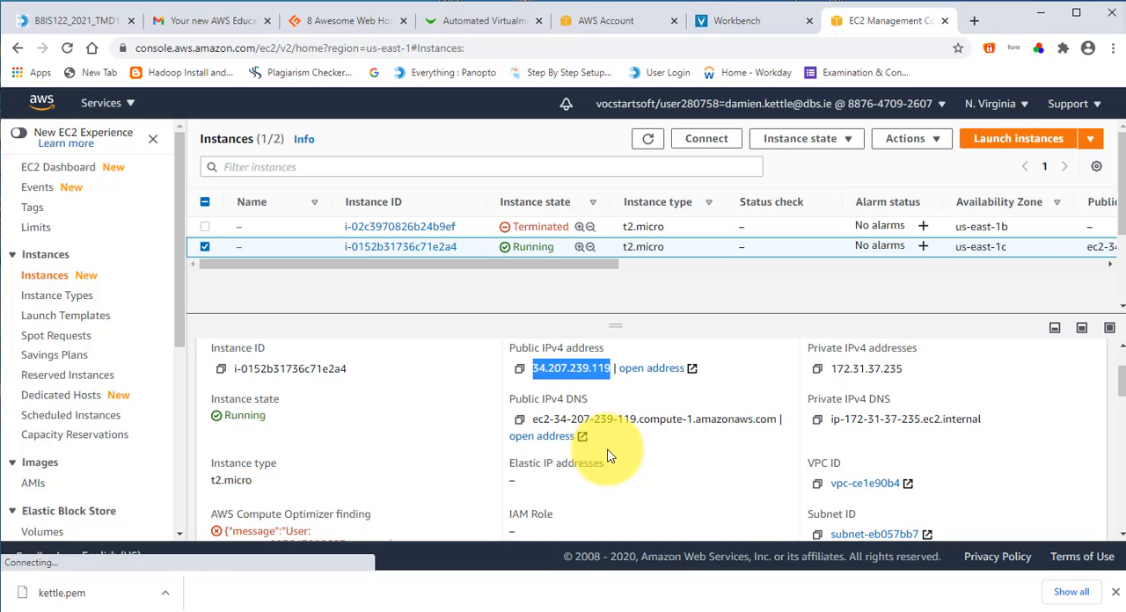
{"action": "scroll", "coordinate": [613, 454], "scroll_direction": "down", "scroll_amount": 1}
{"action": "scroll", "coordinate": [613, 455], "scroll_direction": "up", "scroll_amount": 1}
{"action": "scroll", "coordinate": [613, 455], "scroll_direction": "up", "scroll_amount": 1}
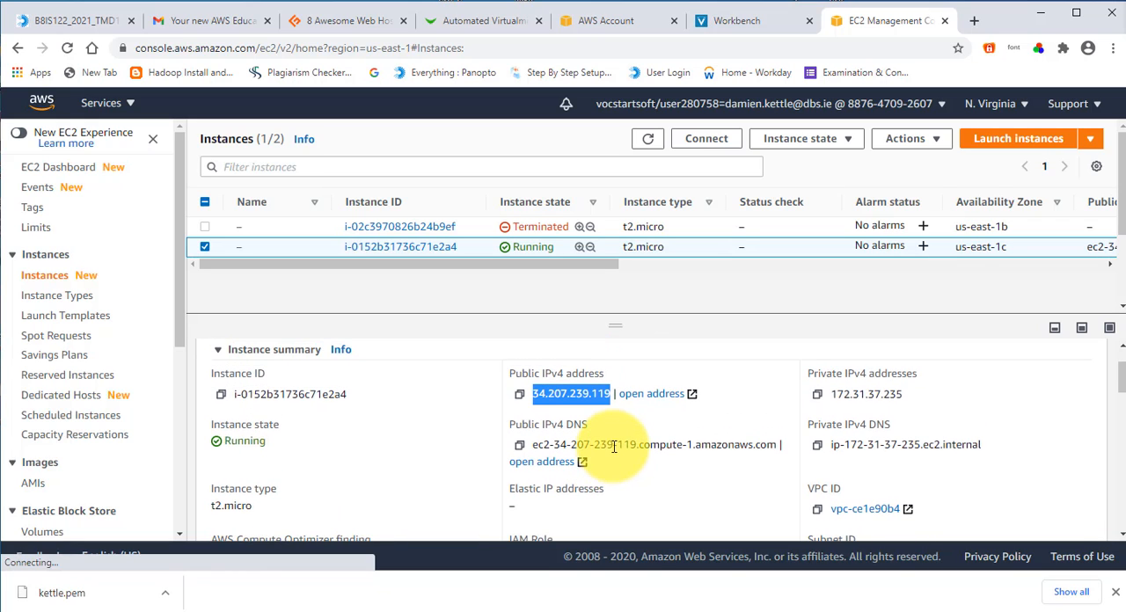
{"action": "right_click", "coordinate": [578, 393]}
{"action": "left_click", "coordinate": [607, 402]}
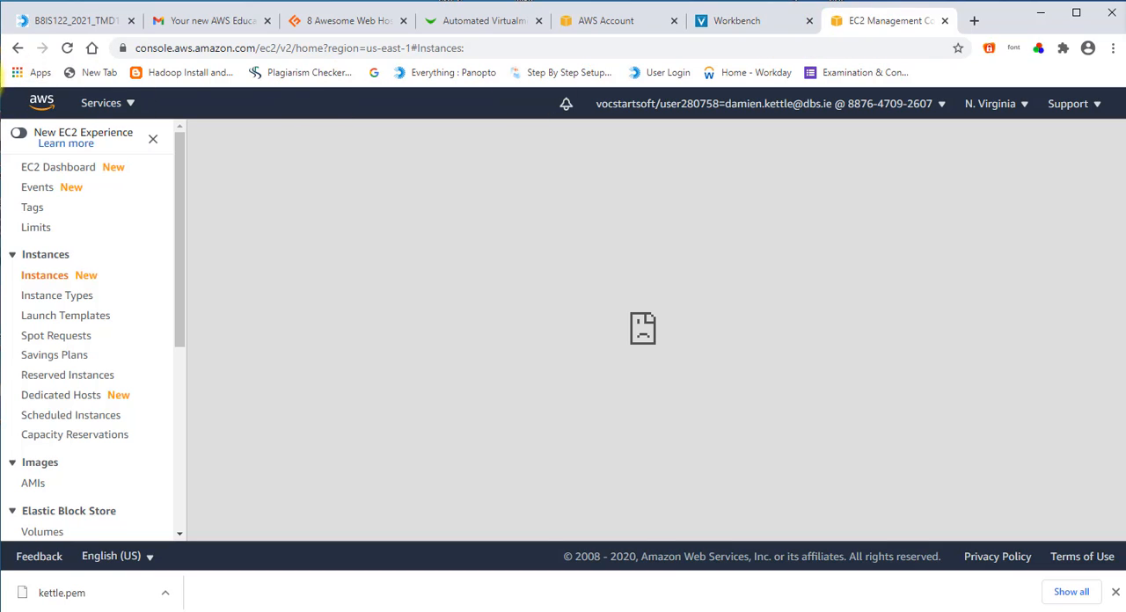
Step: Restore the EC2 instances list by way of the dashboard and display the running instance's details again
{"action": "left_click", "coordinate": [17, 49]}
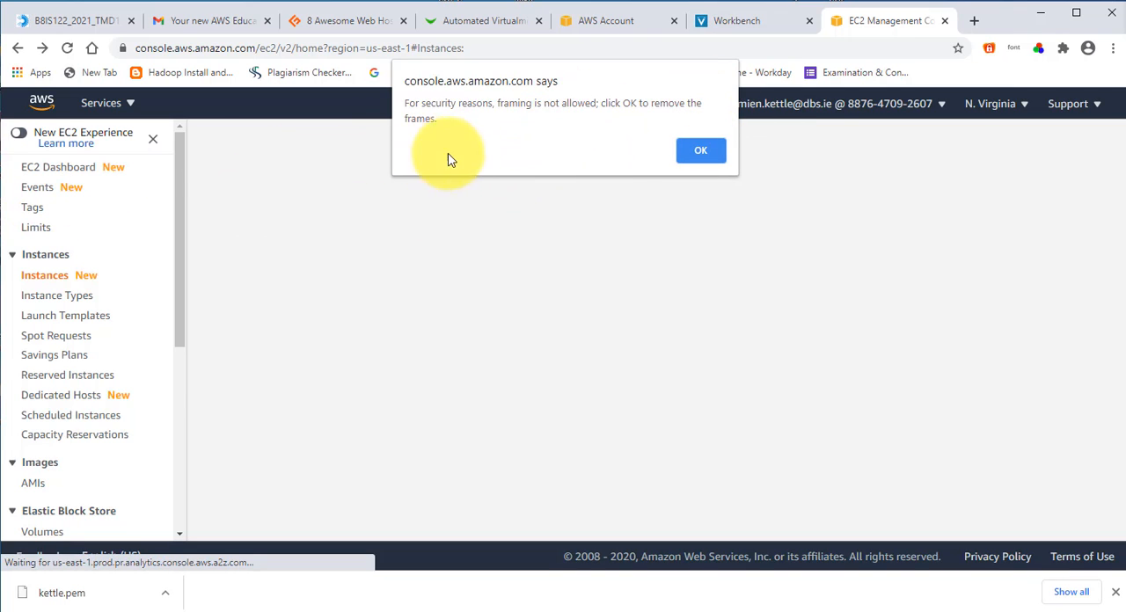
{"action": "left_click", "coordinate": [691, 152]}
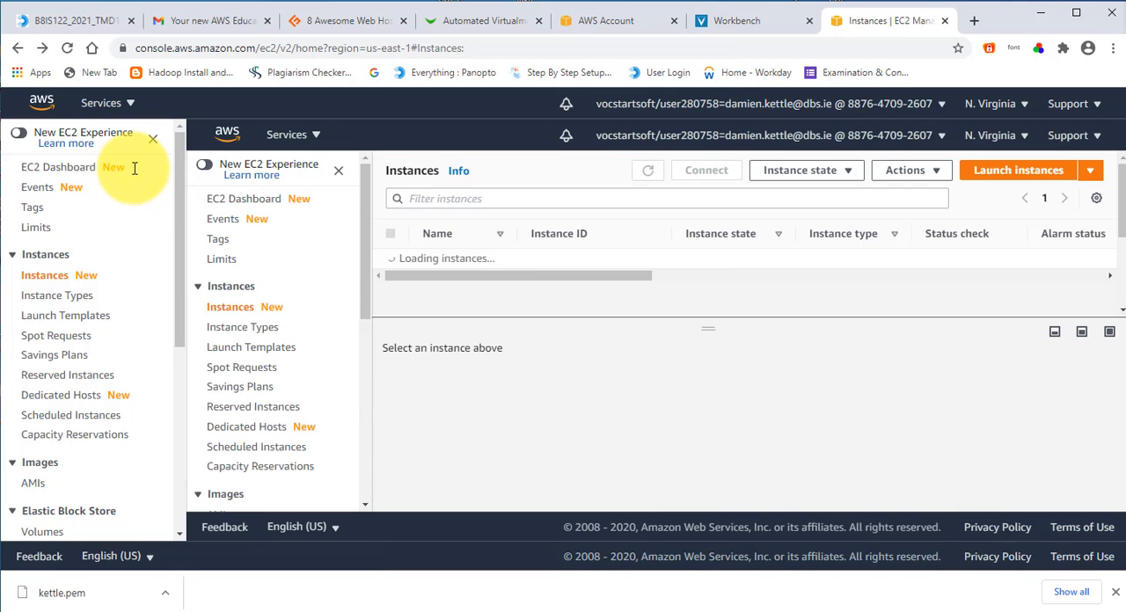
{"action": "left_click", "coordinate": [86, 176]}
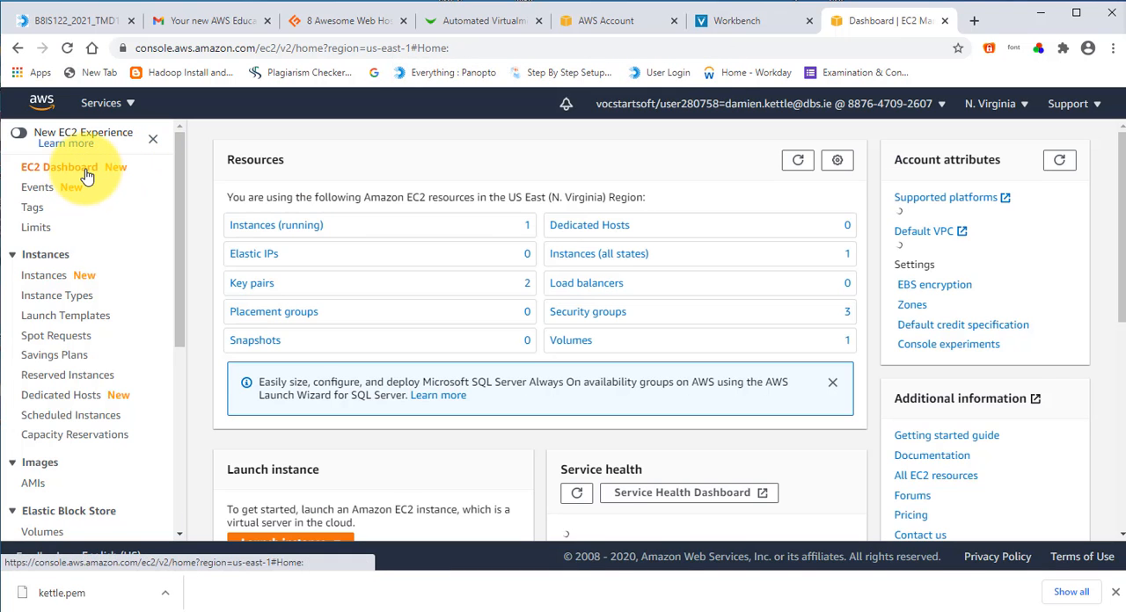
{"action": "left_click", "coordinate": [38, 255]}
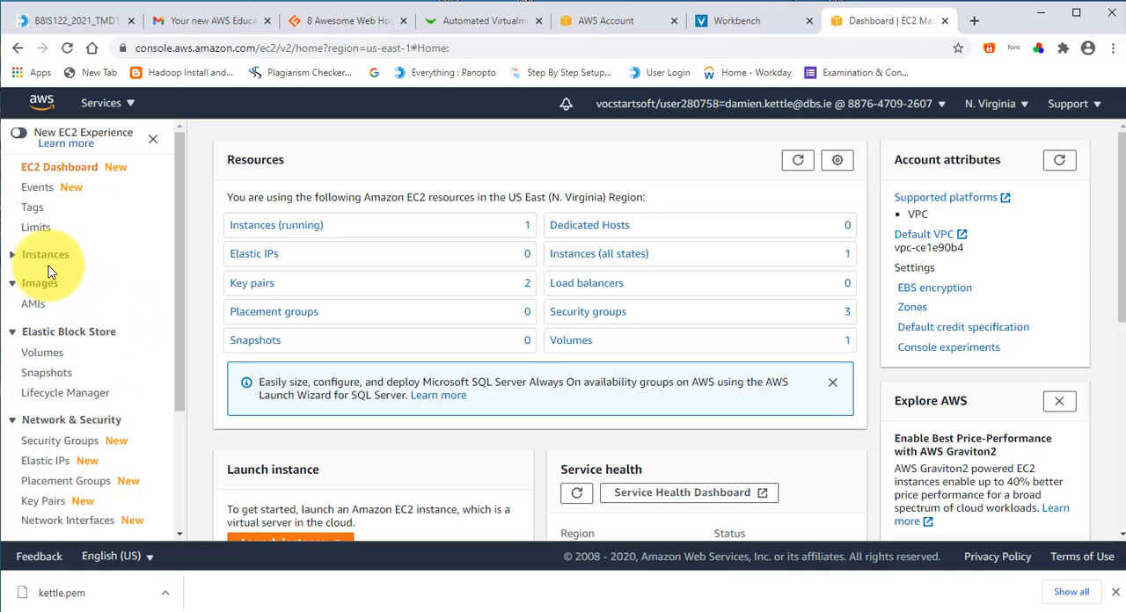
{"action": "left_click", "coordinate": [16, 255]}
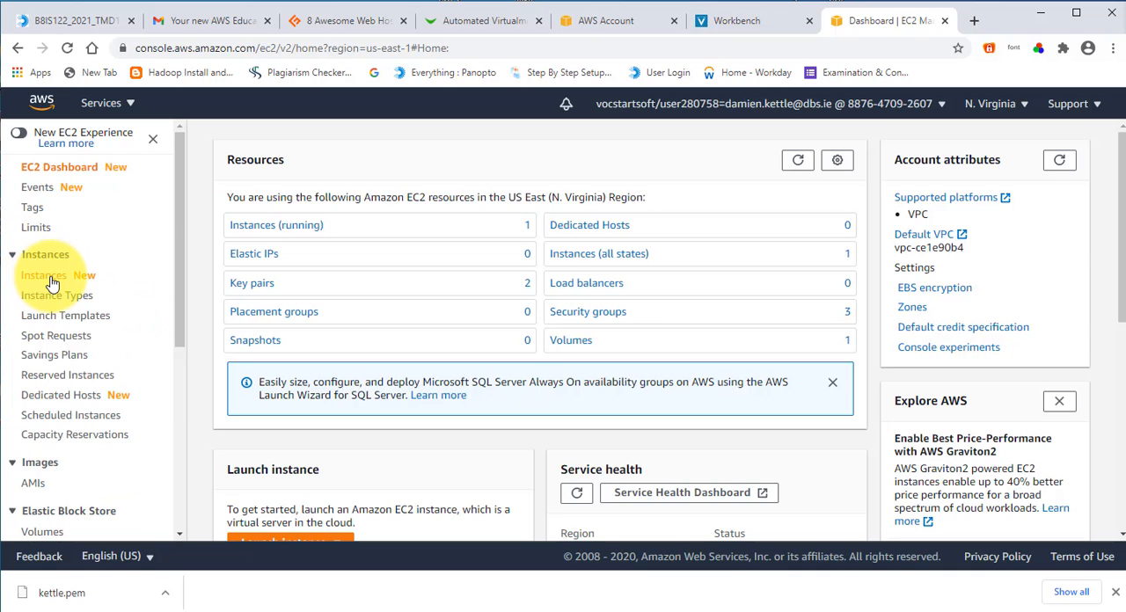
{"action": "left_click", "coordinate": [44, 275]}
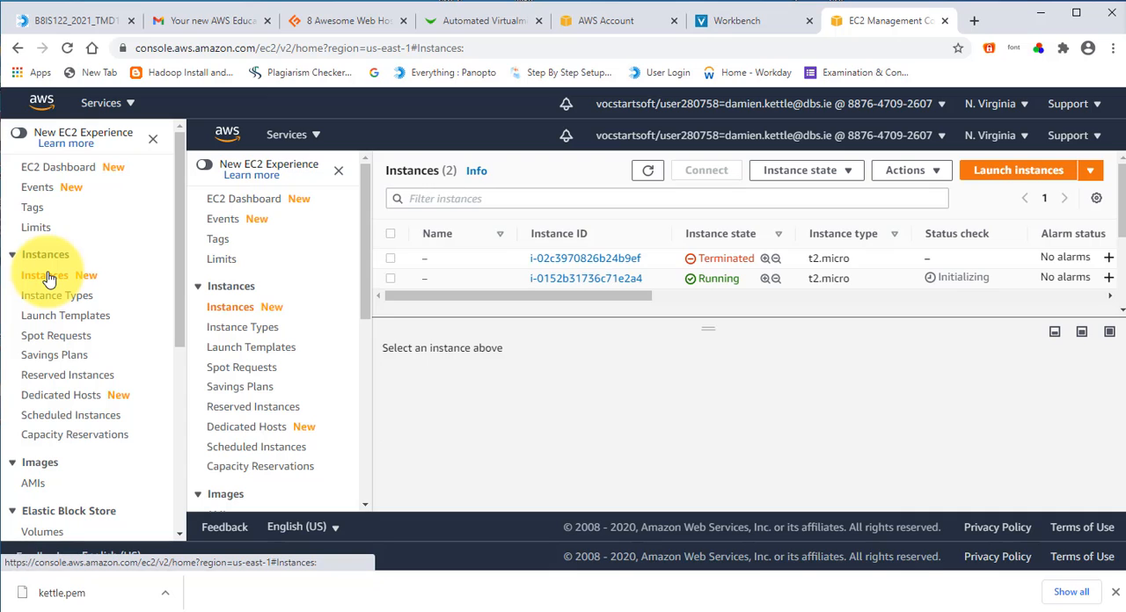
{"action": "left_click", "coordinate": [337, 173]}
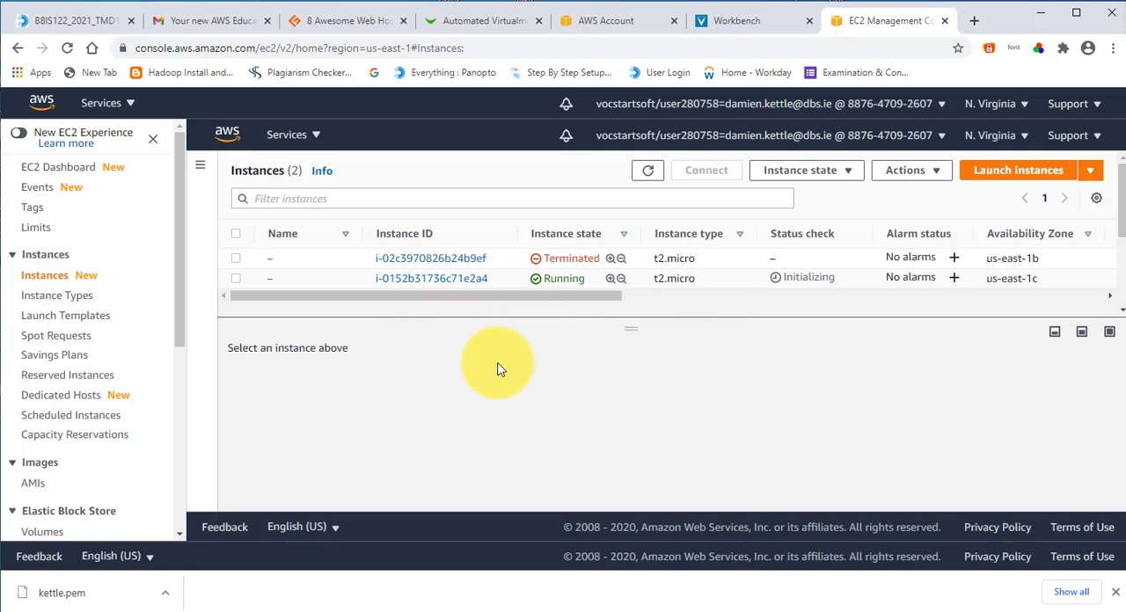
{"action": "left_click", "coordinate": [235, 280]}
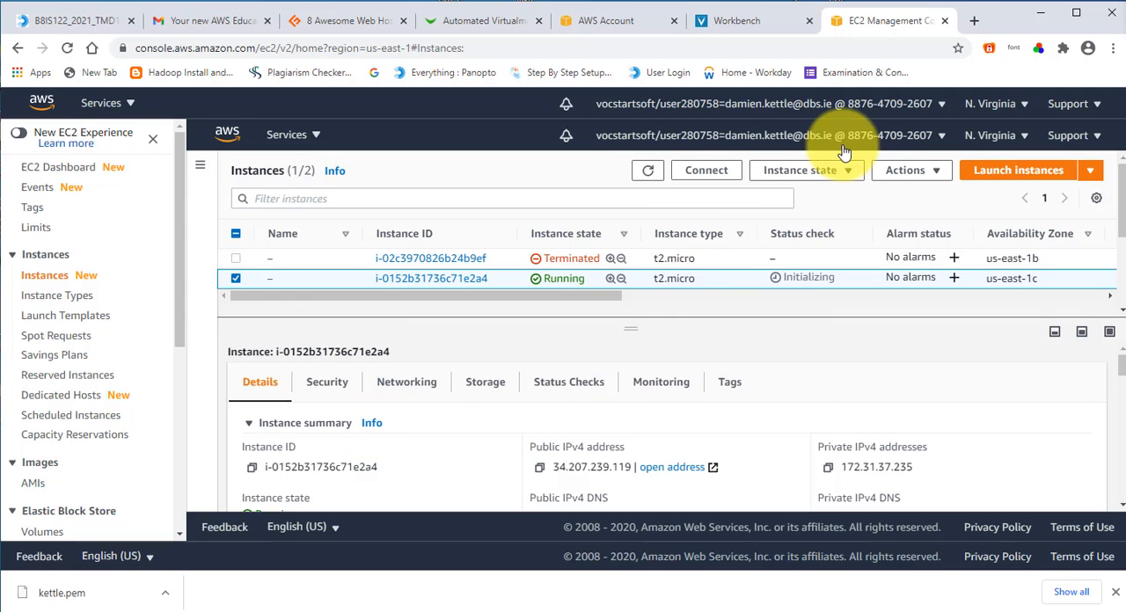
Step: Switch to the PuTTY configuration and paste the copied address 34.207.239.119 as the host name
{"action": "left_click", "coordinate": [1039, 17]}
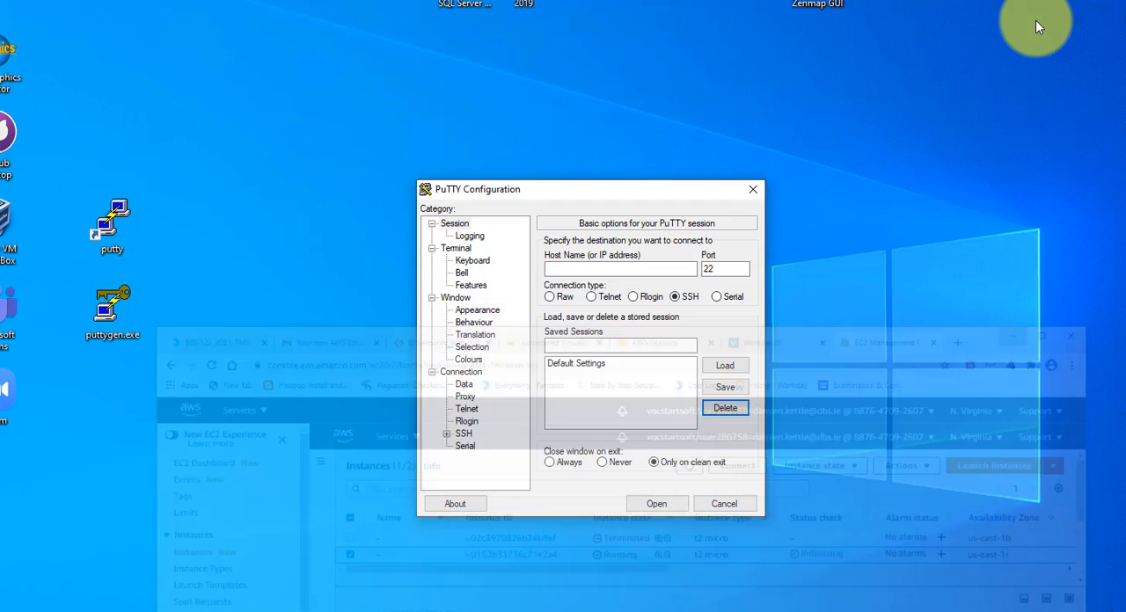
{"action": "right_click", "coordinate": [585, 268]}
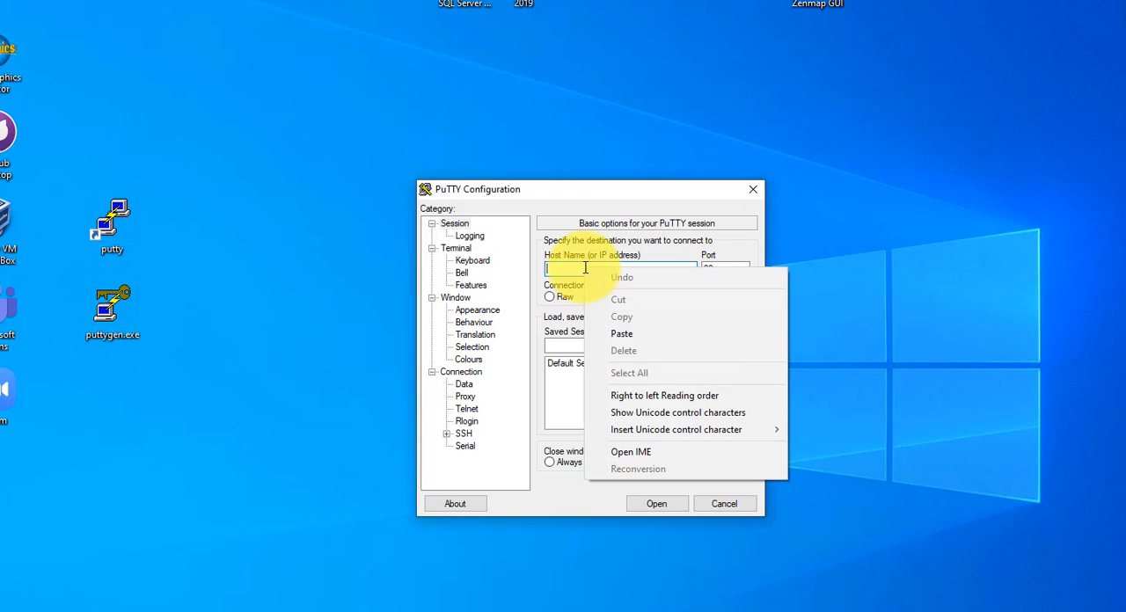
{"action": "left_click", "coordinate": [628, 342]}
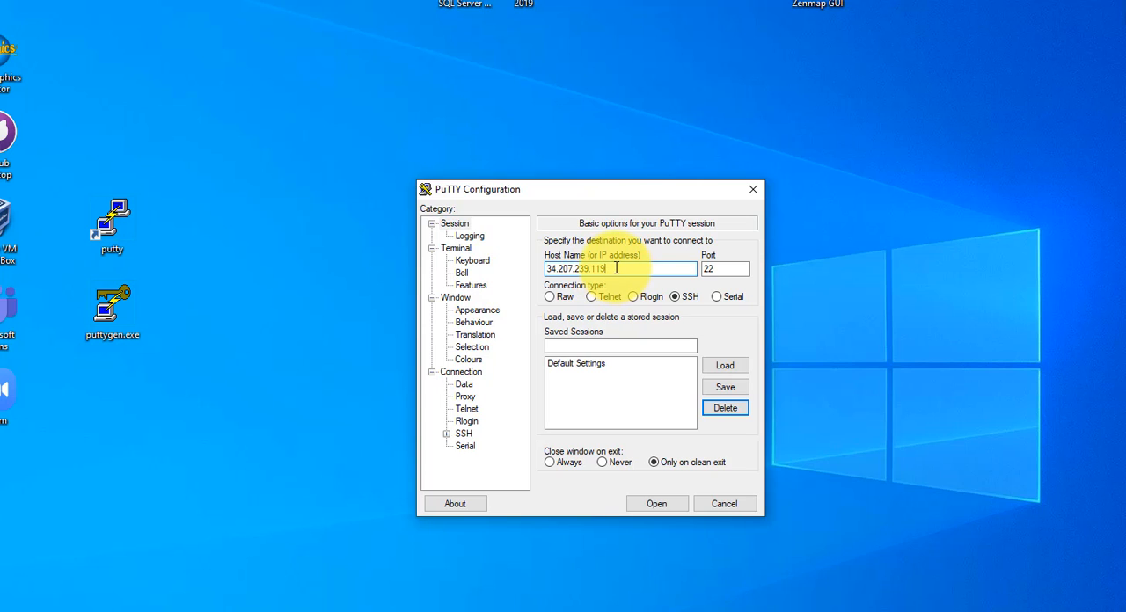
Step: Choose the newly converted .ppk file in Downloads as the private key file for SSH authentication
{"action": "left_click", "coordinate": [448, 435]}
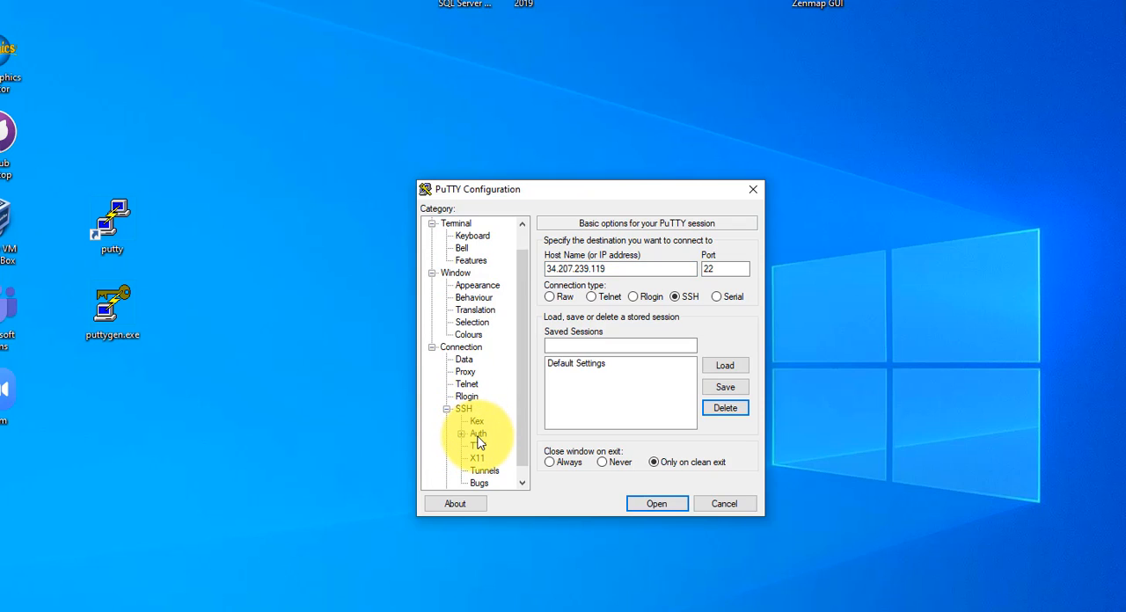
{"action": "left_click", "coordinate": [478, 440]}
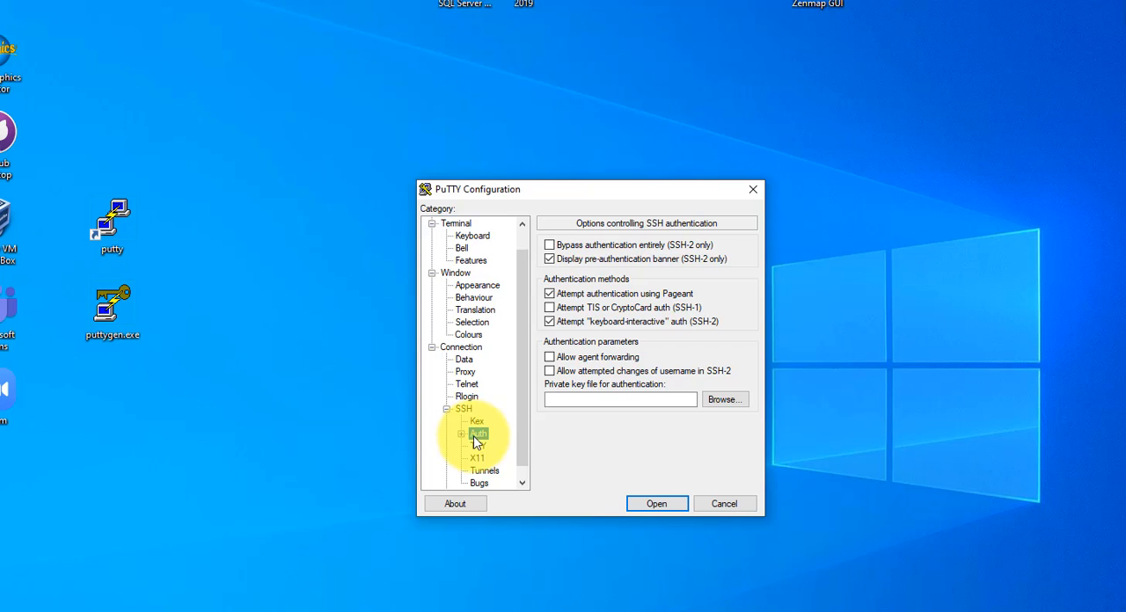
{"action": "left_click", "coordinate": [727, 401]}
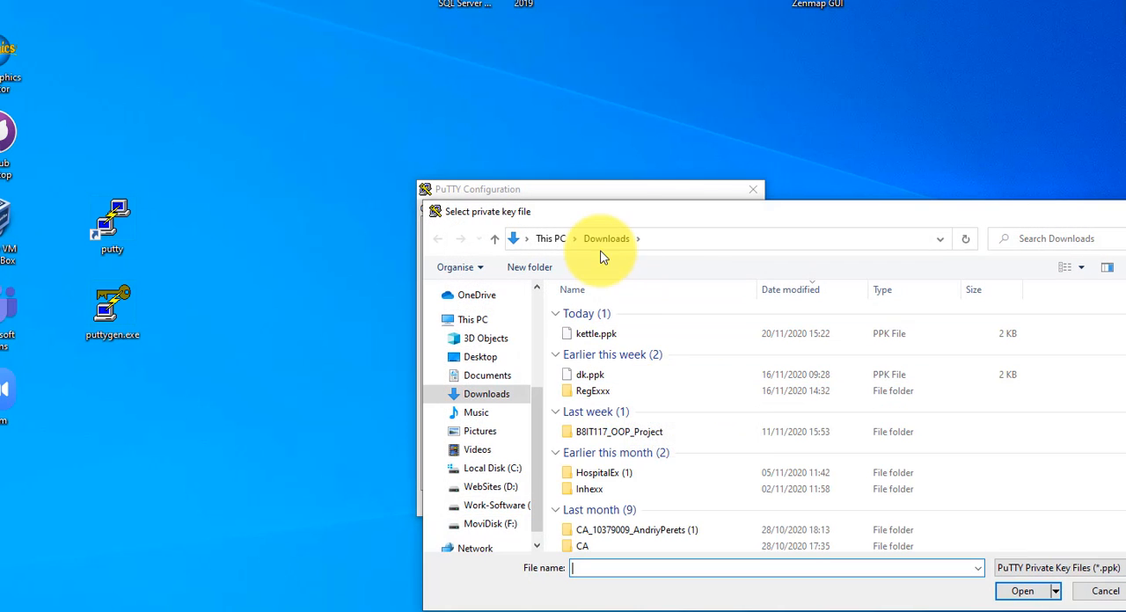
{"action": "left_click", "coordinate": [590, 333]}
{"action": "left_click", "coordinate": [1022, 592]}
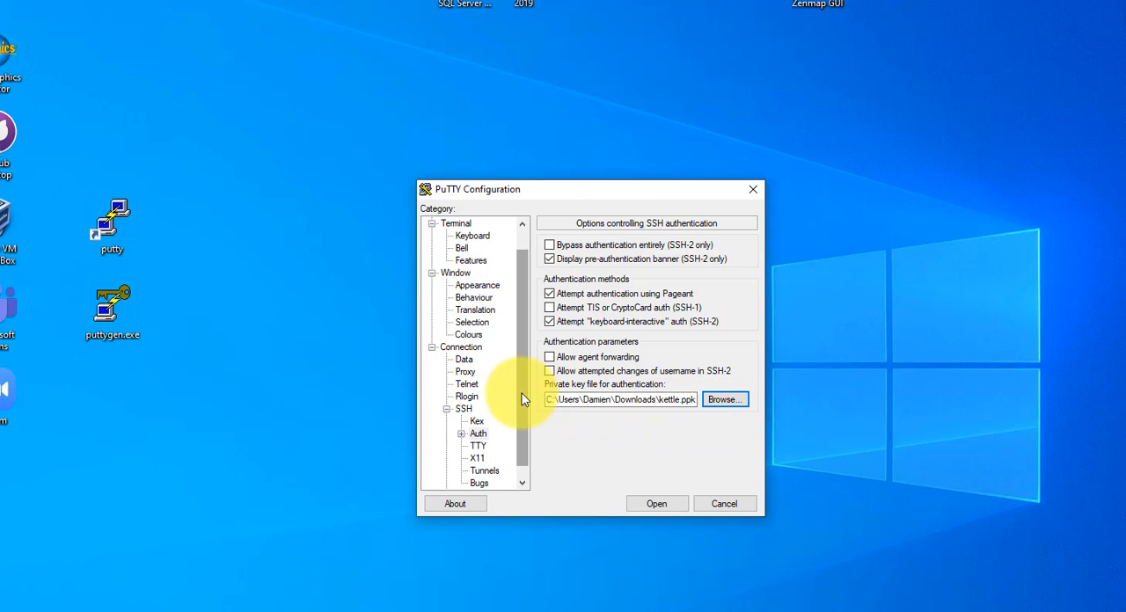
Step: Set the terminal's Default Foreground colour to dark purple (RGB 64, 0, 64)
{"action": "left_click_drag", "start_coordinate": [523, 394], "coordinate": [520, 374]}
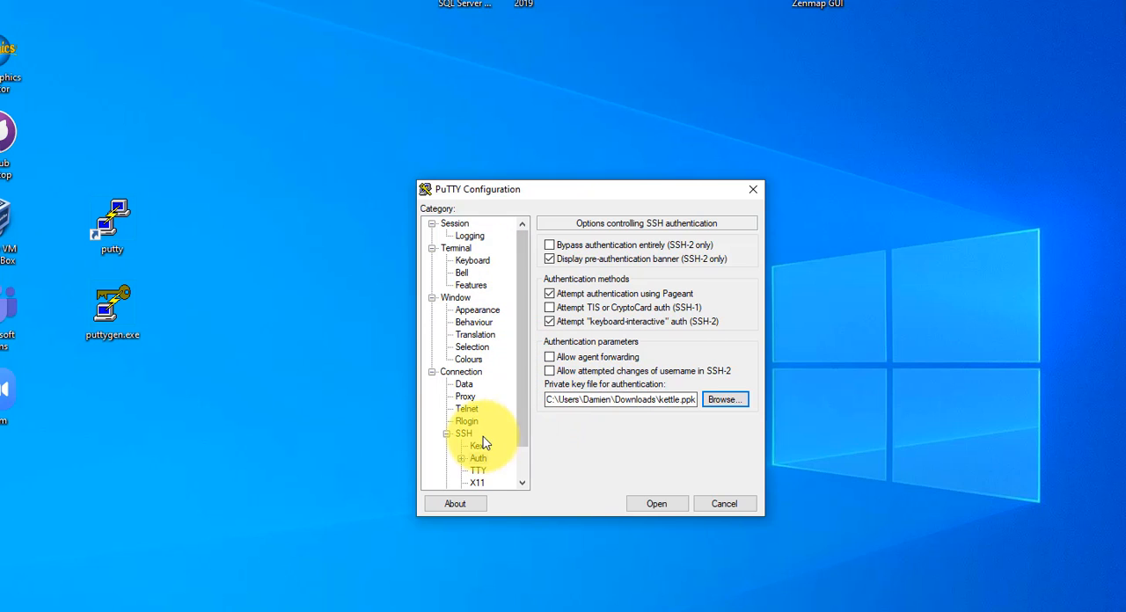
{"action": "left_click", "coordinate": [474, 359]}
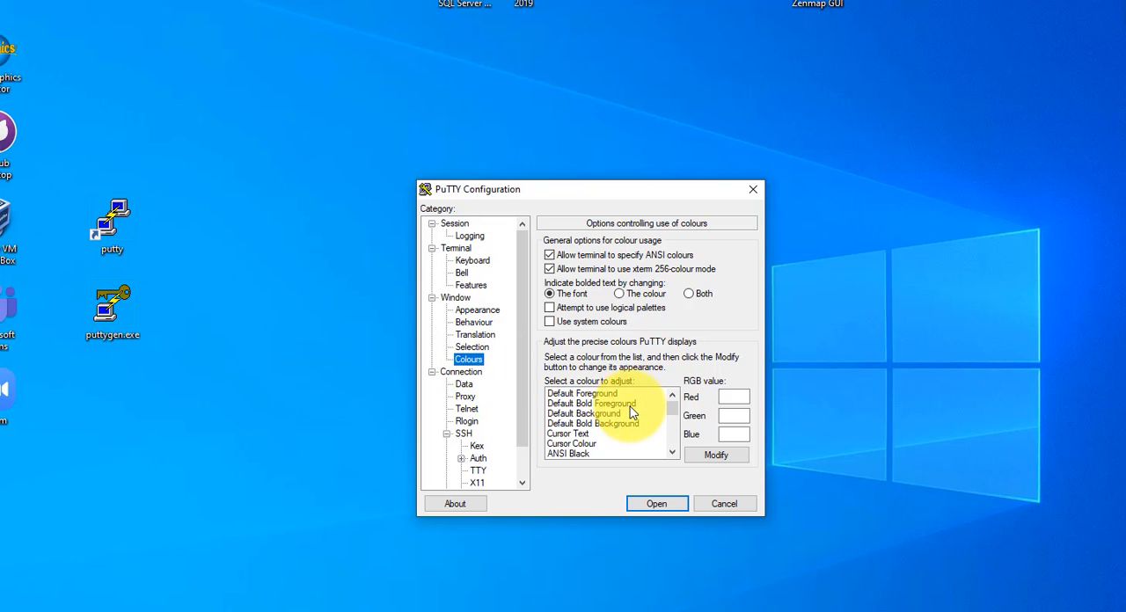
{"action": "left_click", "coordinate": [605, 394]}
{"action": "left_click", "coordinate": [739, 456]}
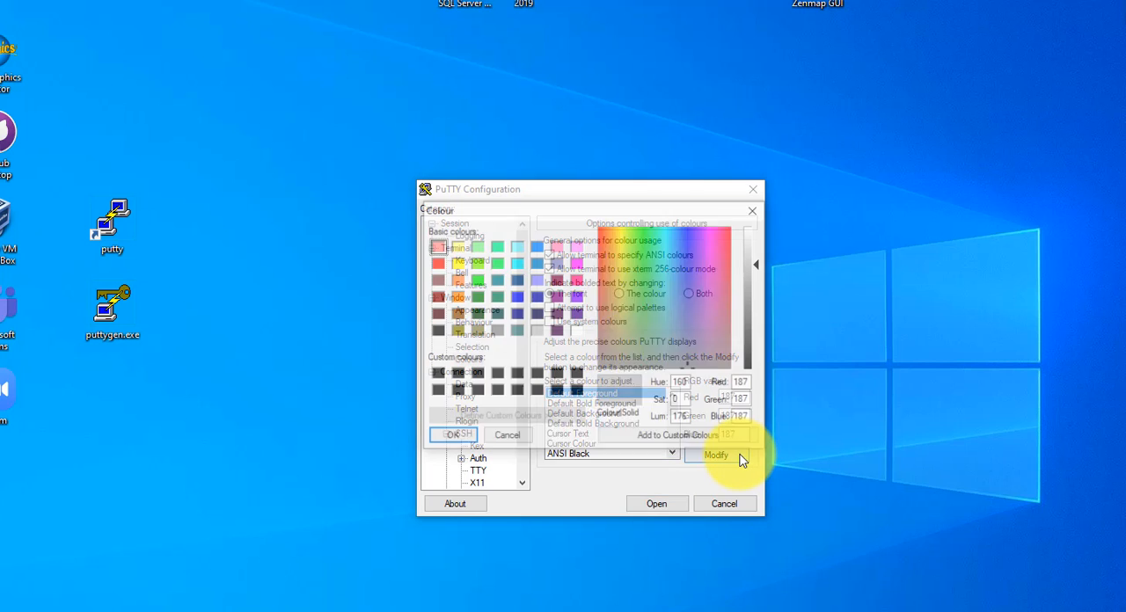
{"action": "left_click", "coordinate": [556, 332]}
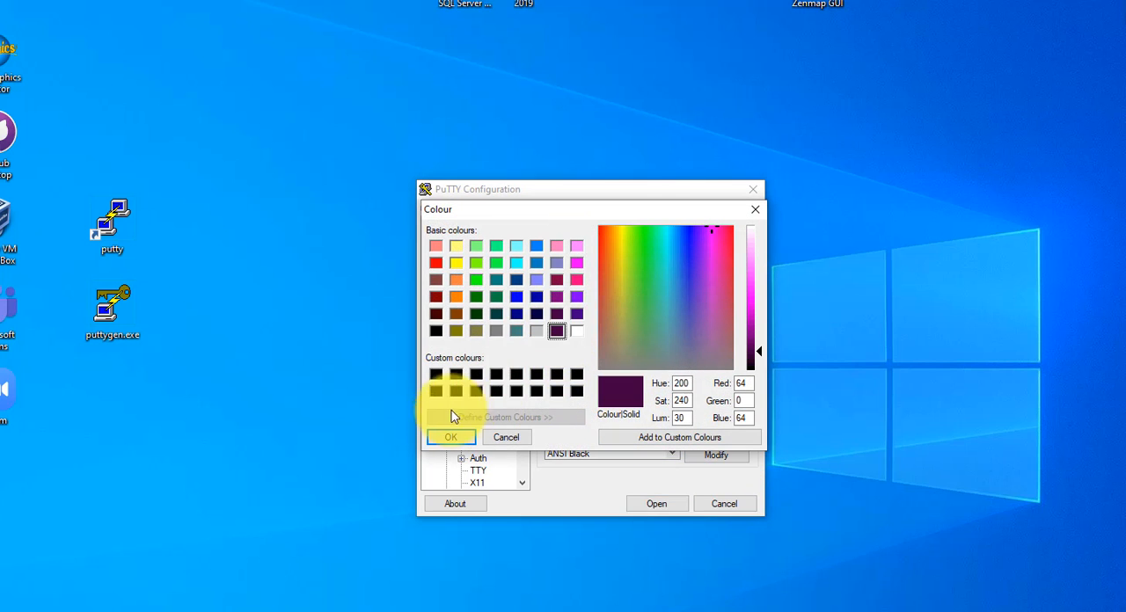
{"action": "left_click", "coordinate": [451, 437]}
Step: Set the terminal's Default Background colour to white (RGB 255, 255, 255)
{"action": "left_click", "coordinate": [609, 414]}
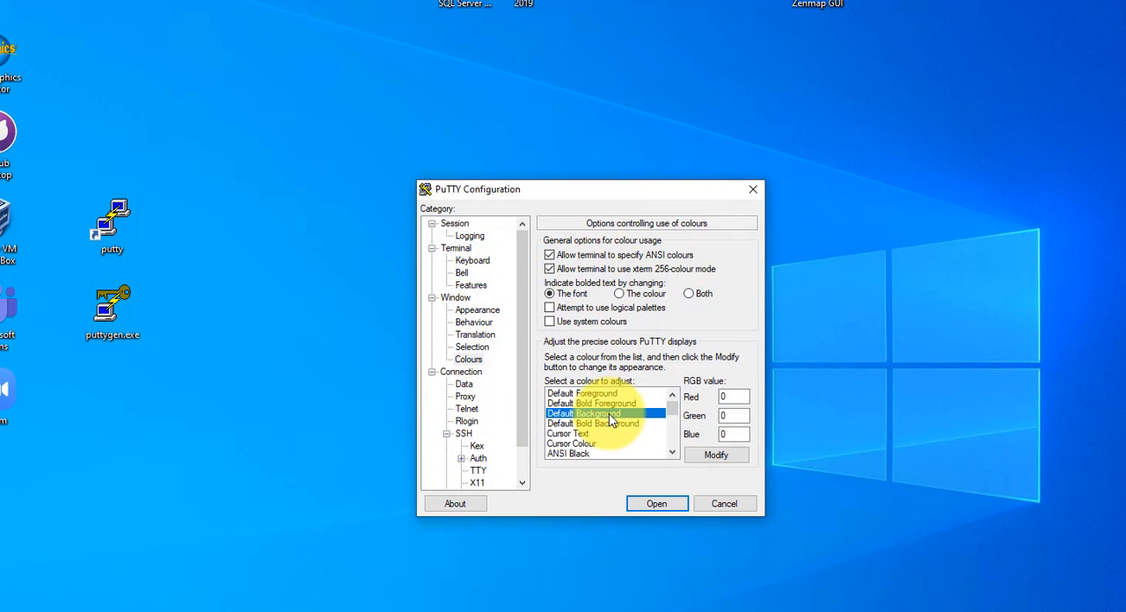
{"action": "left_click", "coordinate": [719, 455]}
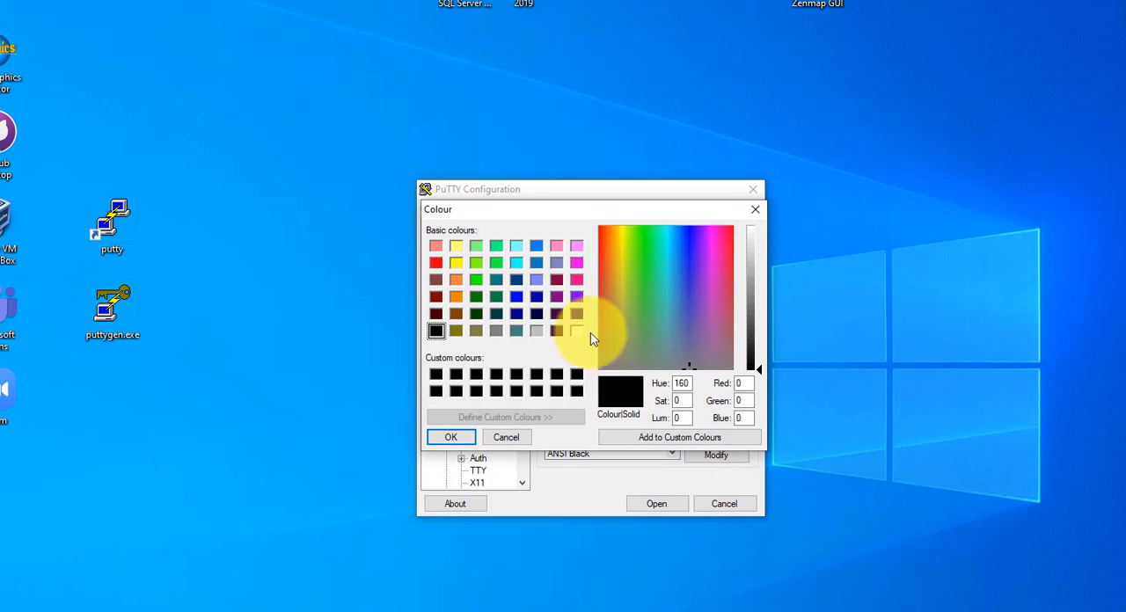
{"action": "left_click", "coordinate": [578, 331]}
{"action": "left_click", "coordinate": [462, 437]}
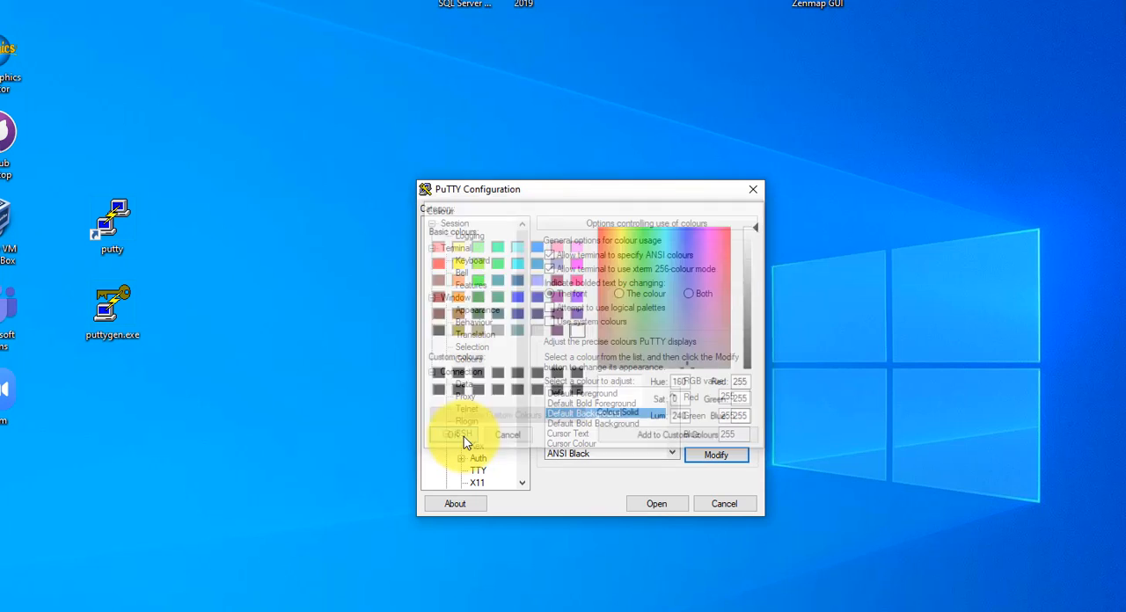
Step: Reuse the host address as the session name and save the PuTTY session as 34.207.239.119
{"action": "left_click", "coordinate": [453, 224]}
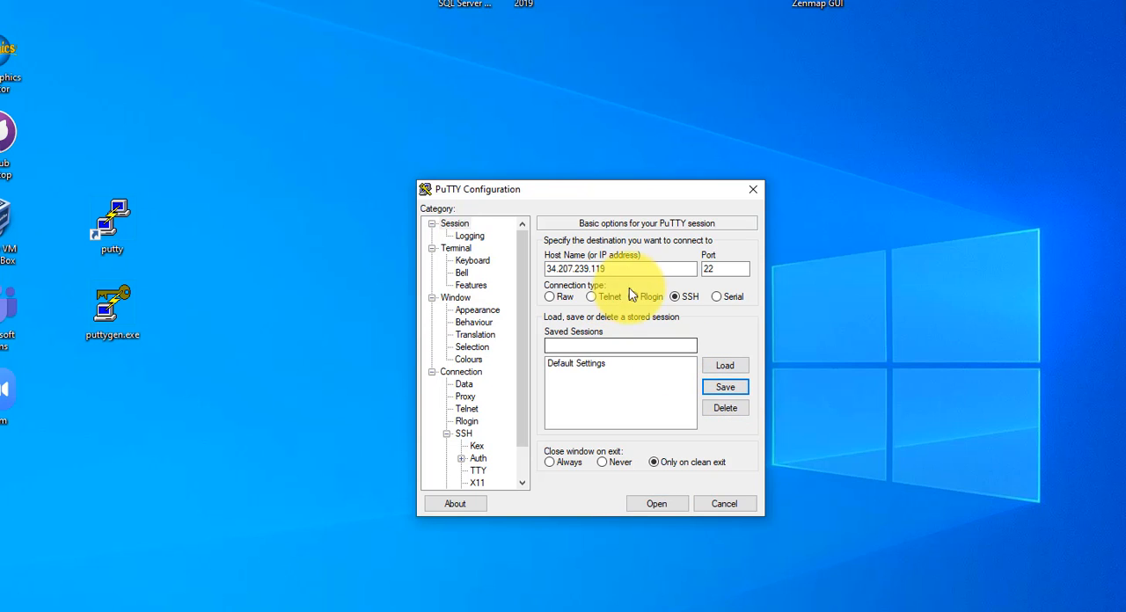
{"action": "left_click_drag", "start_coordinate": [638, 267], "coordinate": [546, 267]}
{"action": "right_click", "coordinate": [586, 268]}
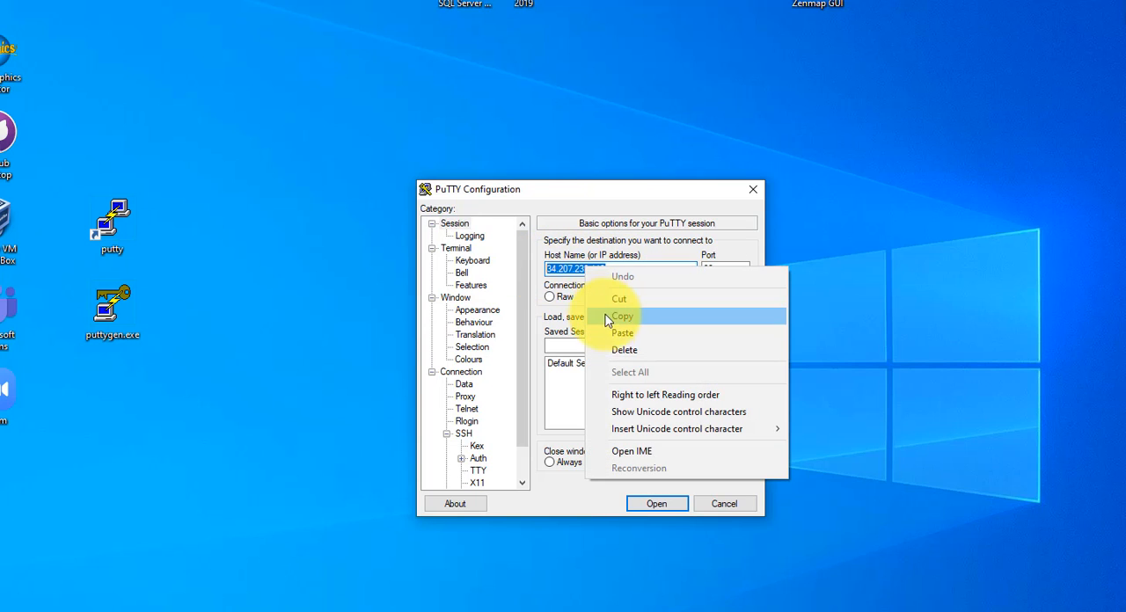
{"action": "left_click", "coordinate": [616, 326]}
{"action": "left_click", "coordinate": [583, 346]}
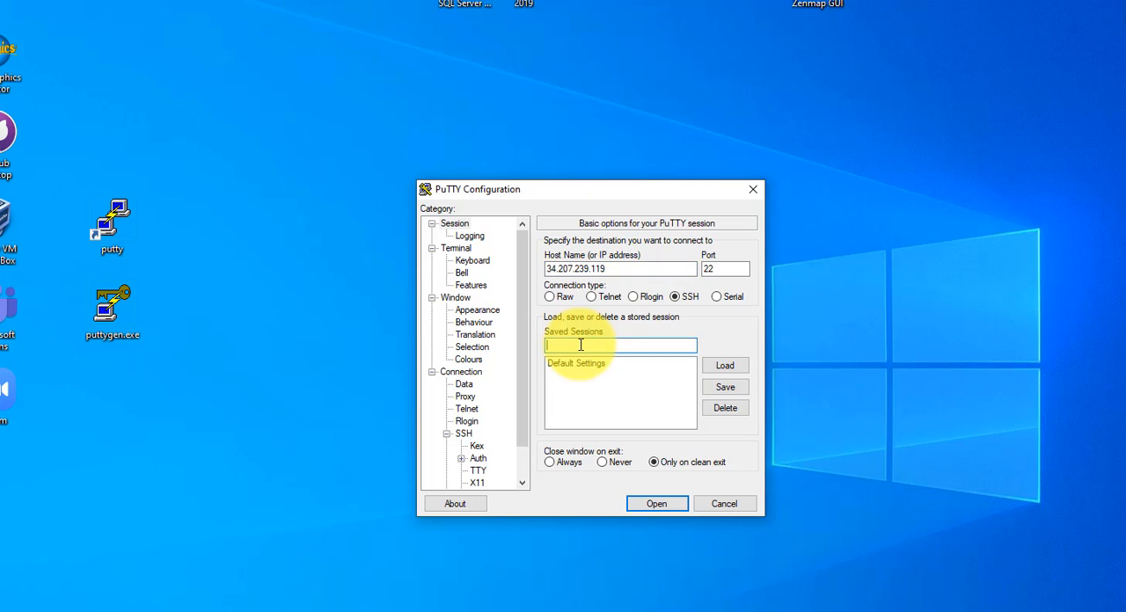
{"action": "right_click", "coordinate": [584, 345]}
{"action": "left_click", "coordinate": [621, 423]}
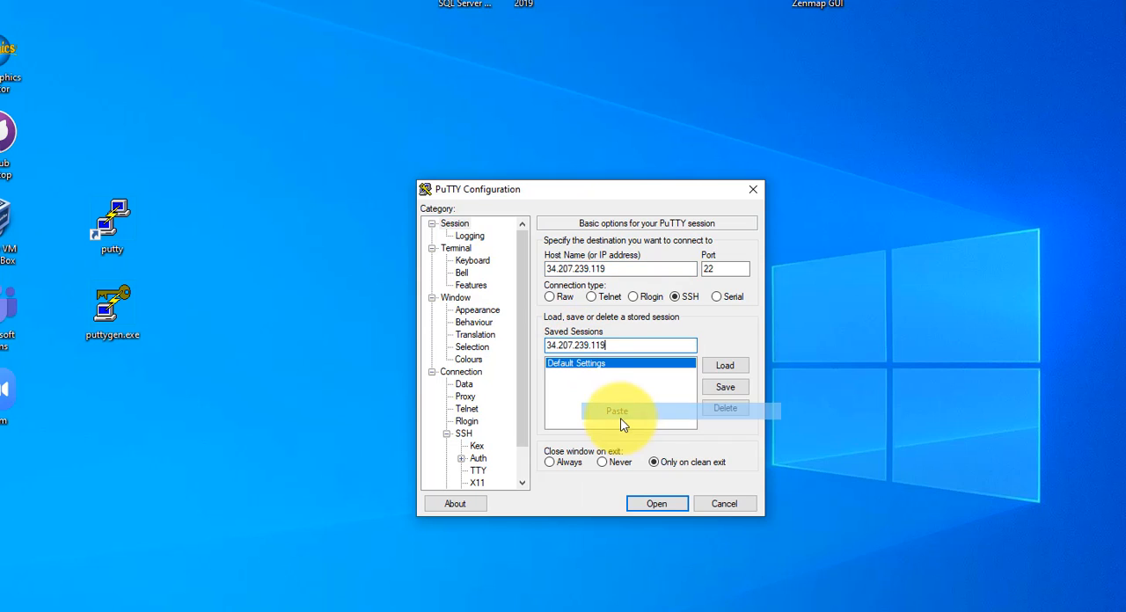
{"action": "left_click", "coordinate": [725, 390]}
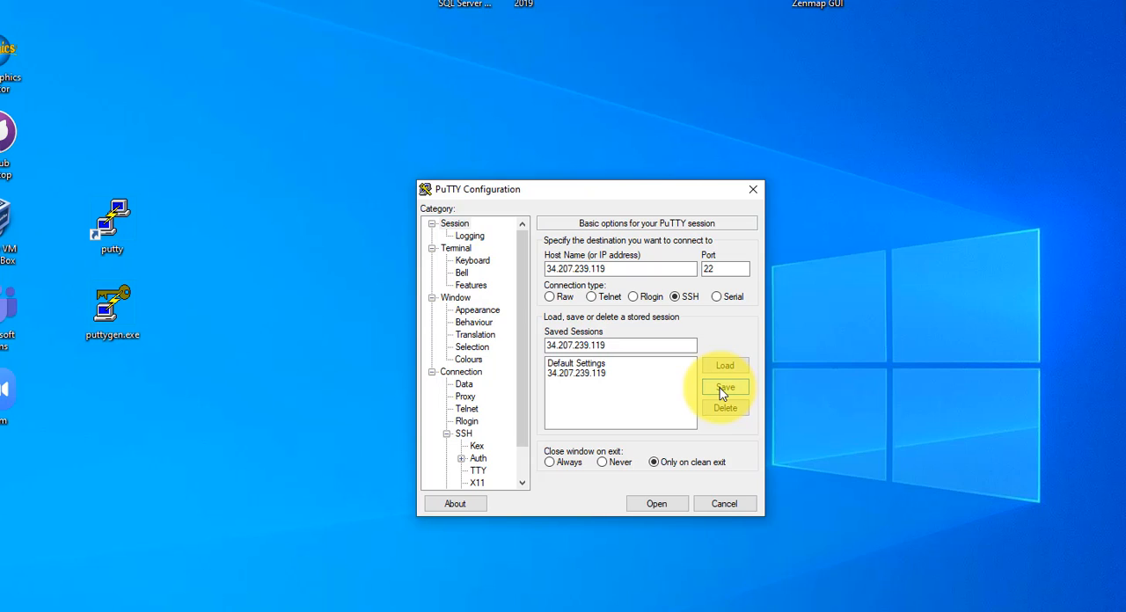
Step: Review the SSH authentication and colour settings, and open the connection to the saved session 34.207.239.119
{"action": "left_click", "coordinate": [593, 374]}
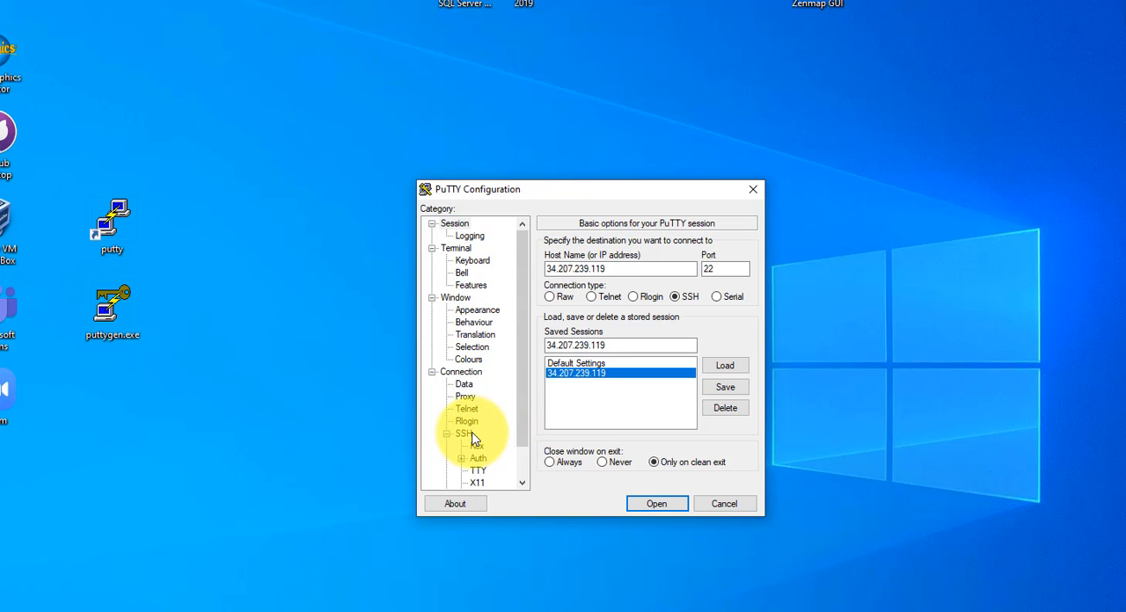
{"action": "left_click", "coordinate": [478, 459]}
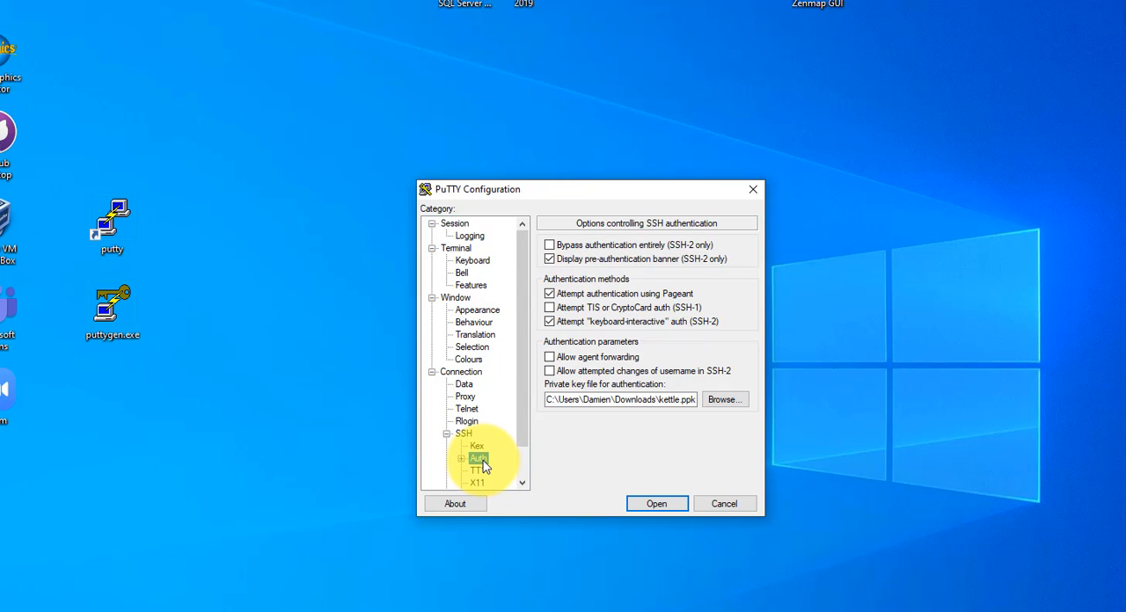
{"action": "left_click", "coordinate": [464, 359]}
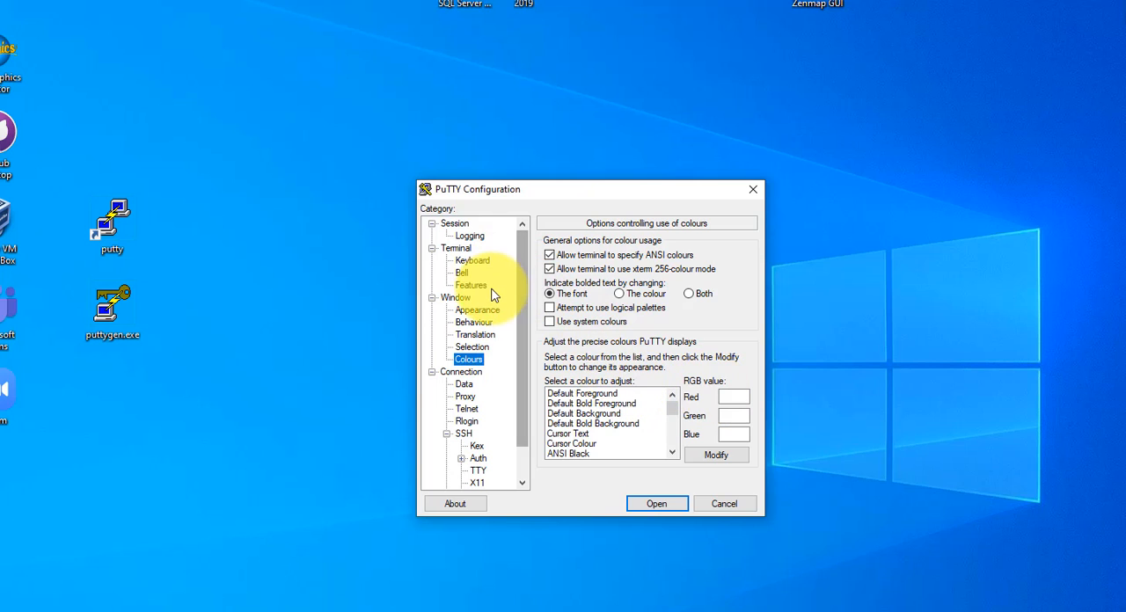
{"action": "left_click", "coordinate": [456, 226]}
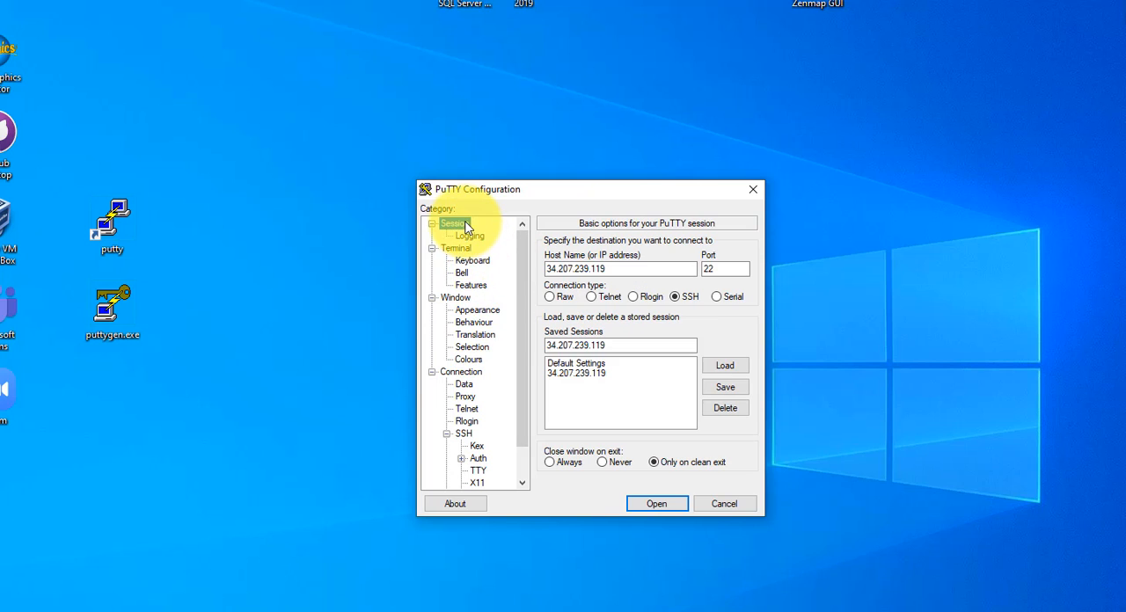
{"action": "left_click", "coordinate": [594, 377]}
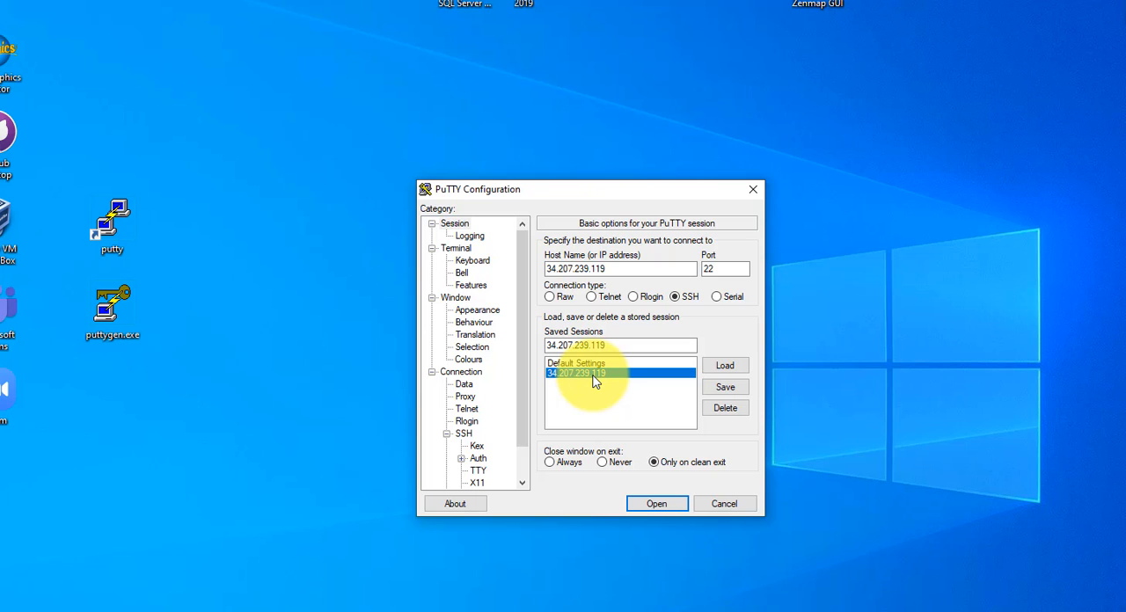
{"action": "left_click", "coordinate": [648, 508]}
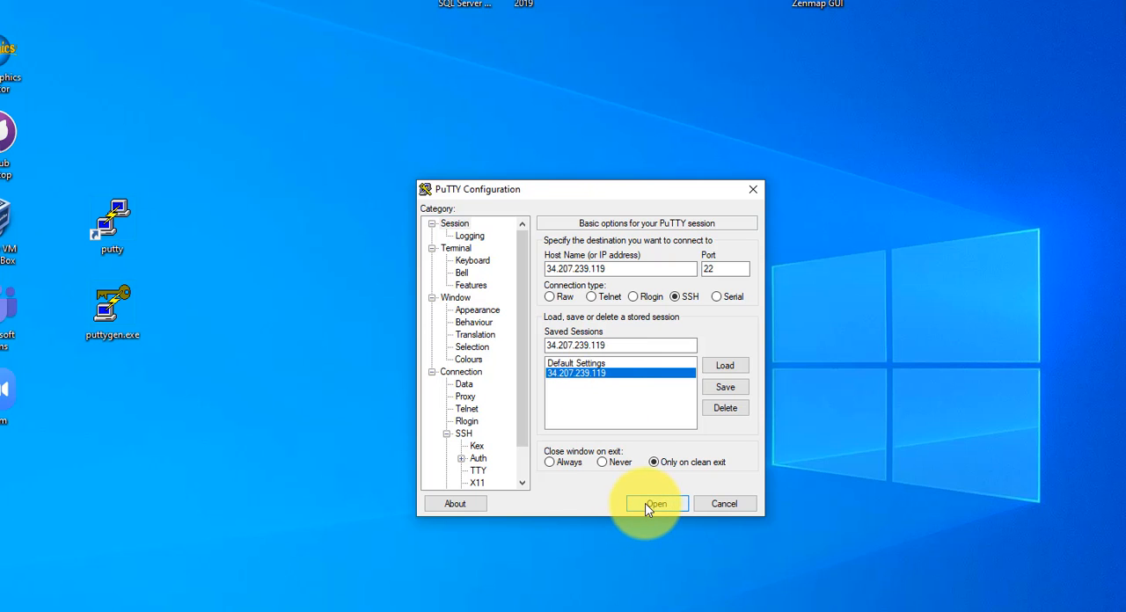